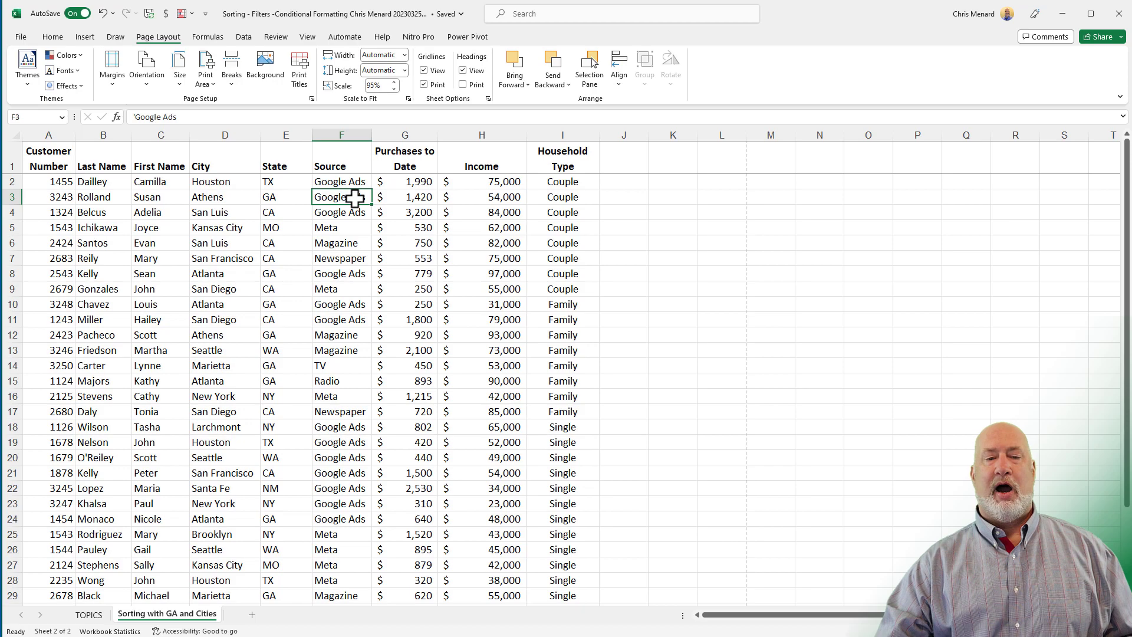
# Step: Sort the customer list A to Z by Source so the order is Google Ads, Magazine, then Meta
pyautogui.click(268, 180)
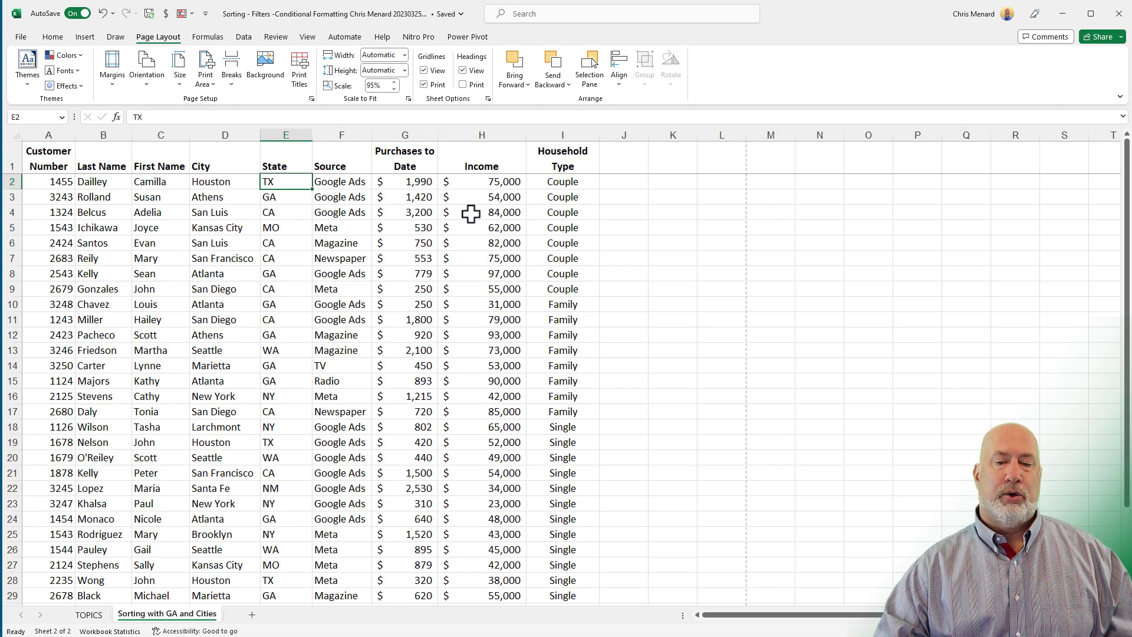
pyautogui.rightClick(344, 190)
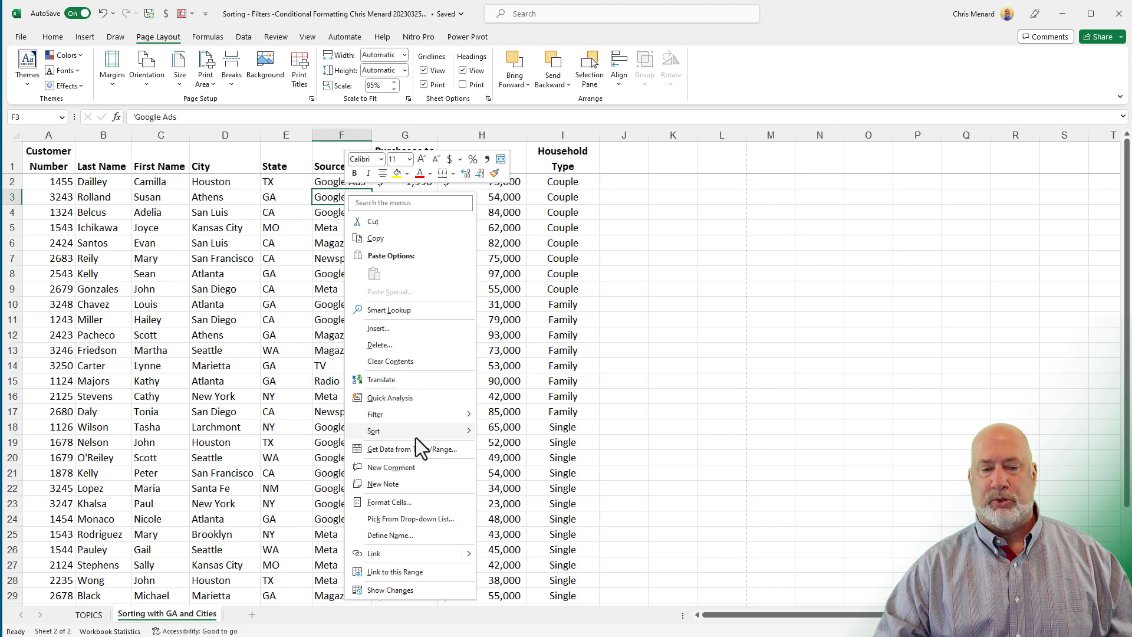
pyautogui.moveTo(418, 439)
pyautogui.click(510, 435)
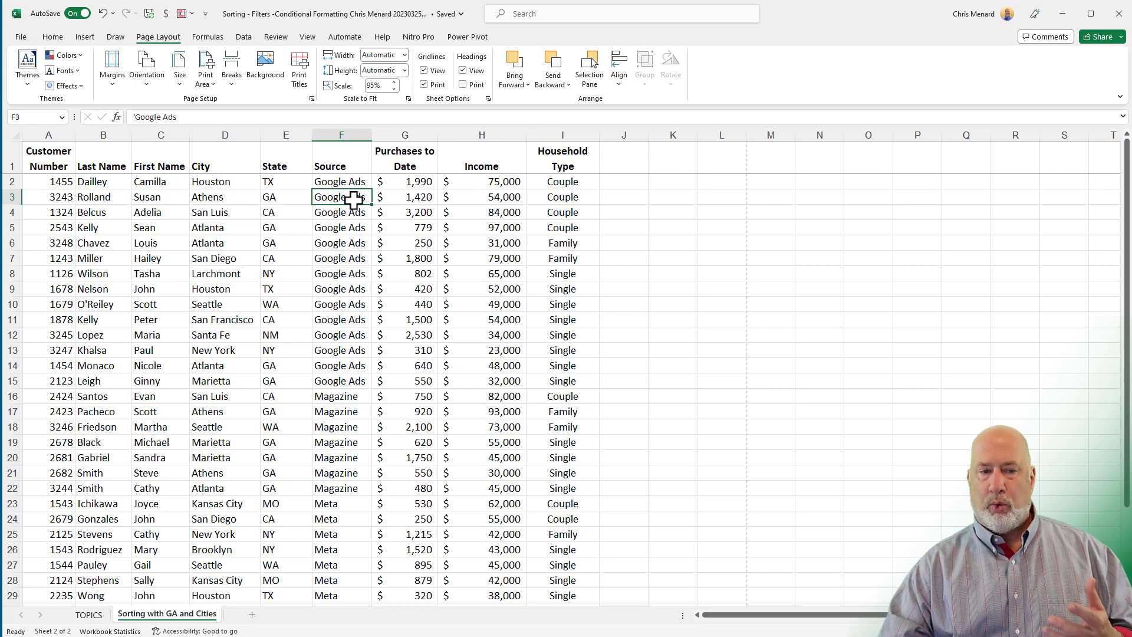
# Step: Re-sort the list A to Z by State from cell E2, putting CA customers first, then GA
pyautogui.click(244, 38)
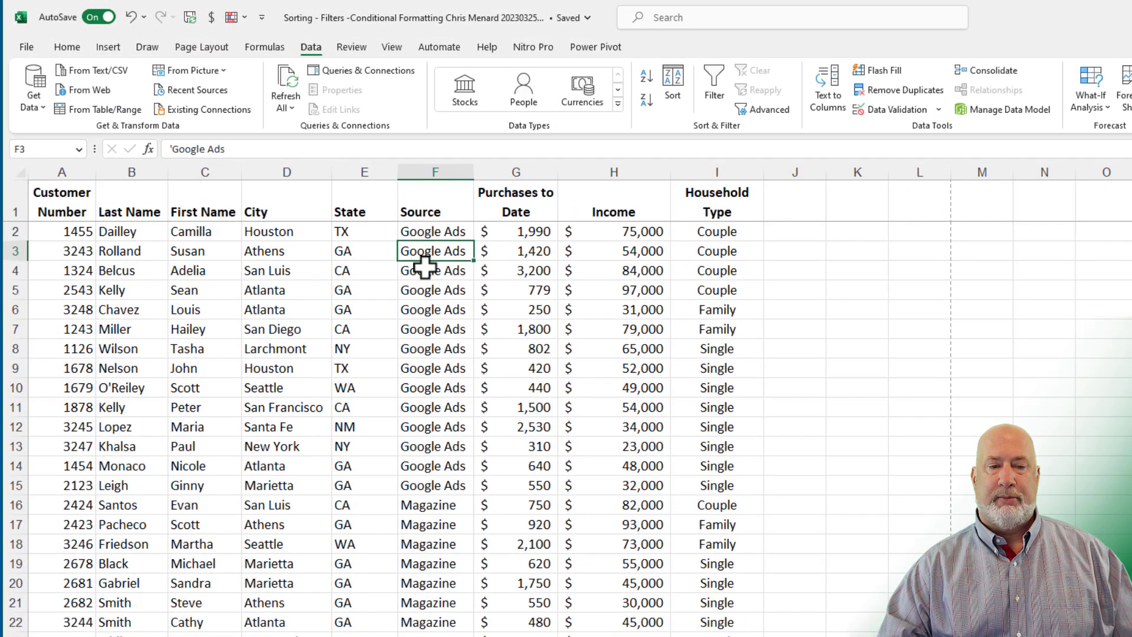
pyautogui.click(366, 232)
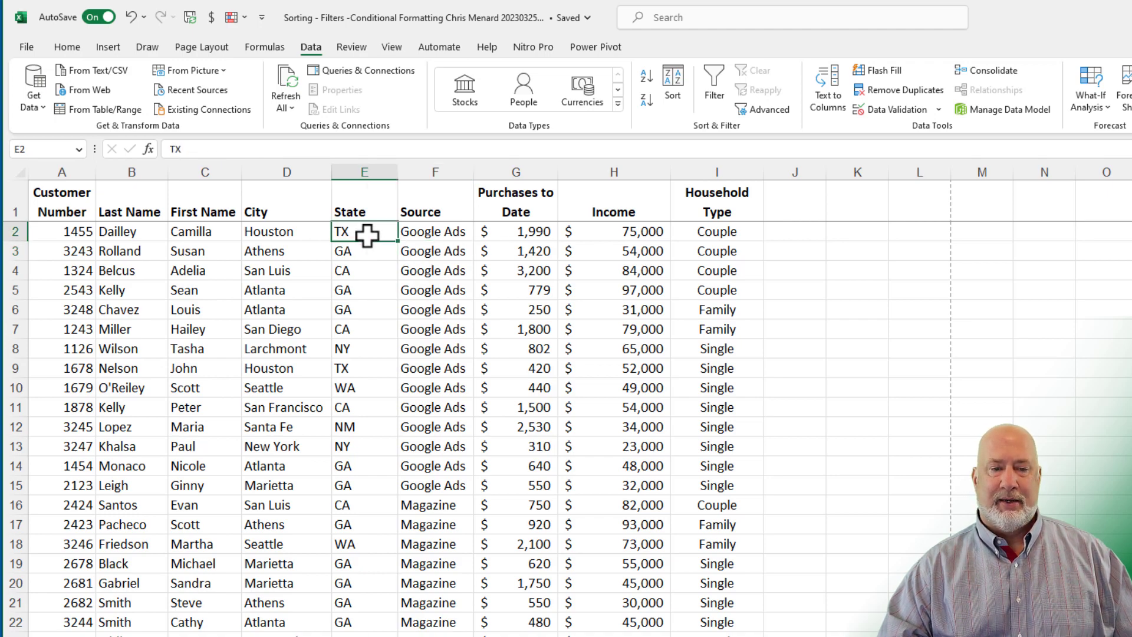
pyautogui.rightClick(366, 232)
pyautogui.moveTo(430, 541)
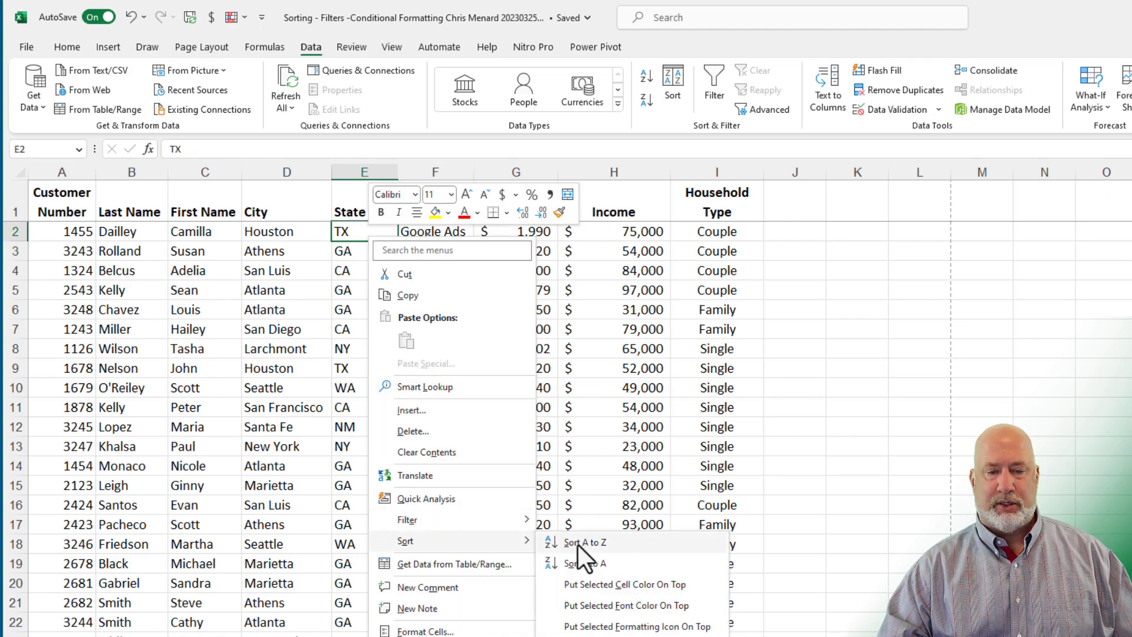
pyautogui.click(578, 544)
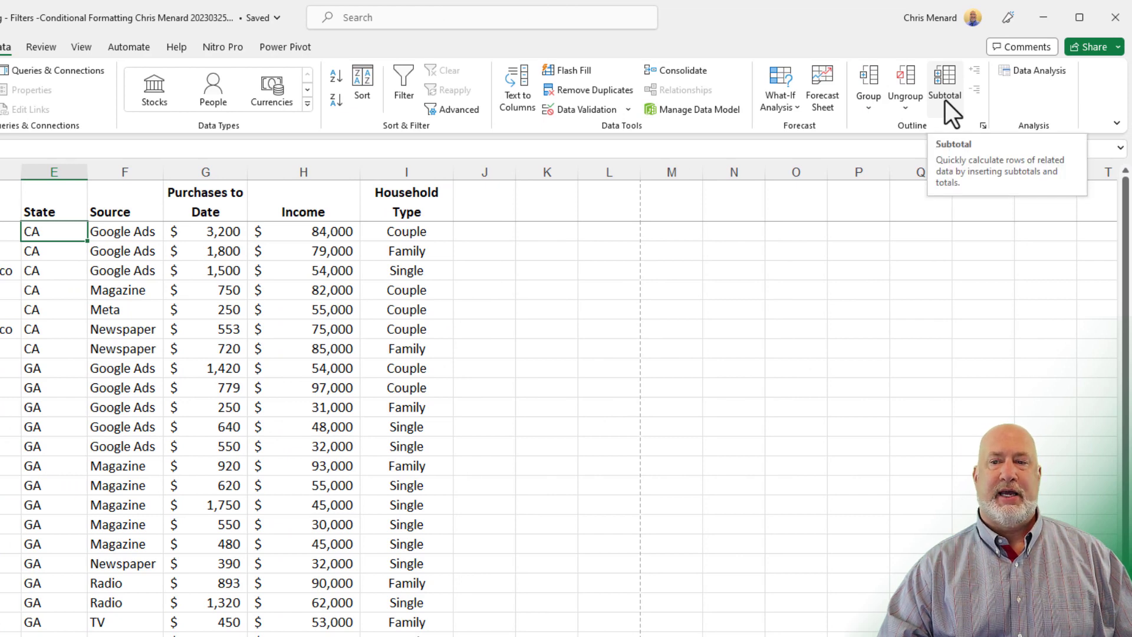
# Step: Add Count subtotals at each change in State, with page breaks between groups (CA 7, GA 14)
pyautogui.click(945, 99)
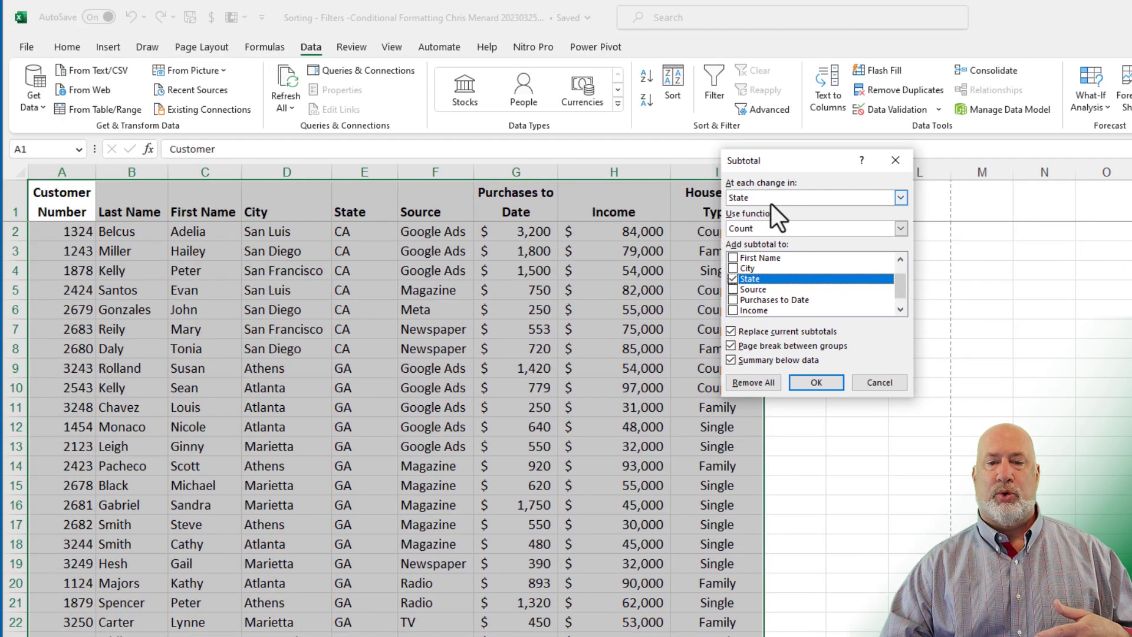
pyautogui.click(771, 203)
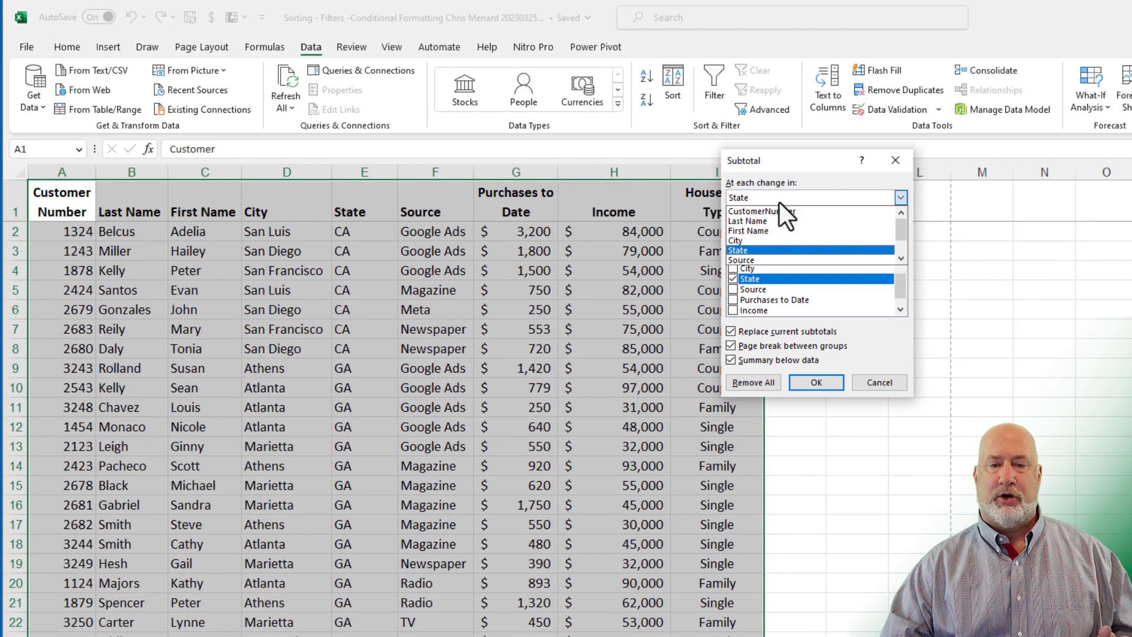
pyautogui.click(746, 253)
pyautogui.click(758, 229)
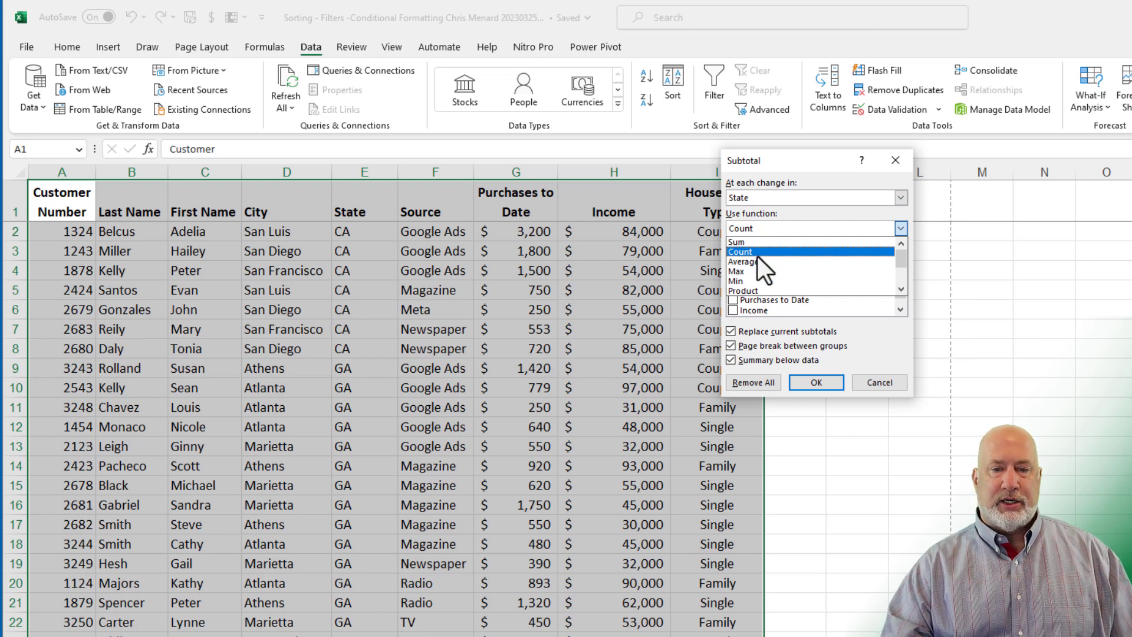
pyautogui.click(758, 254)
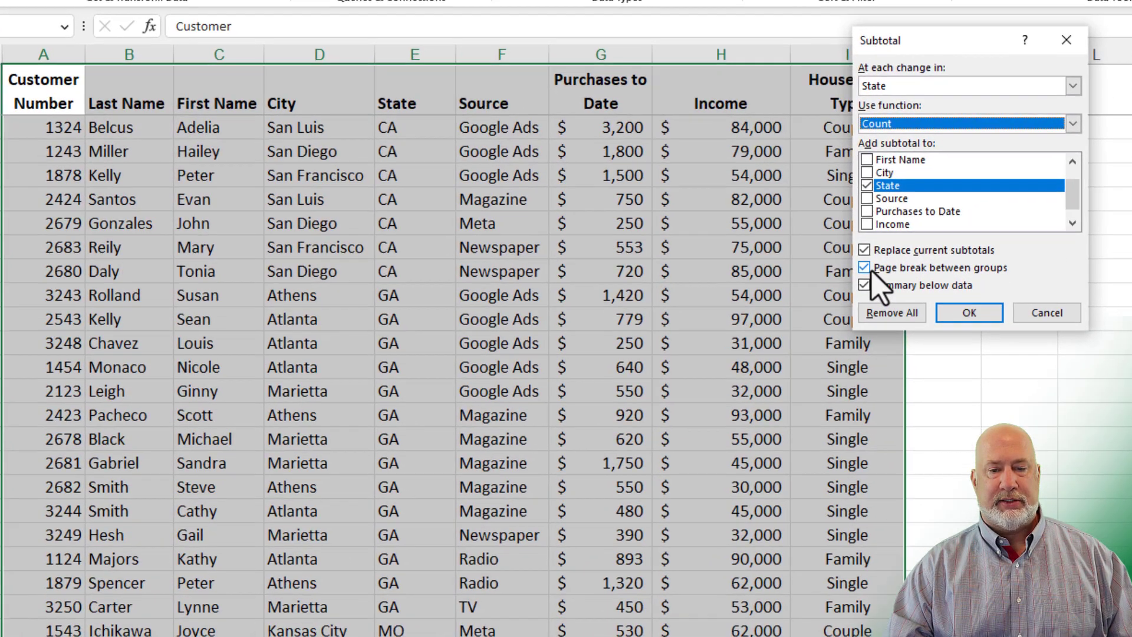
pyautogui.click(742, 346)
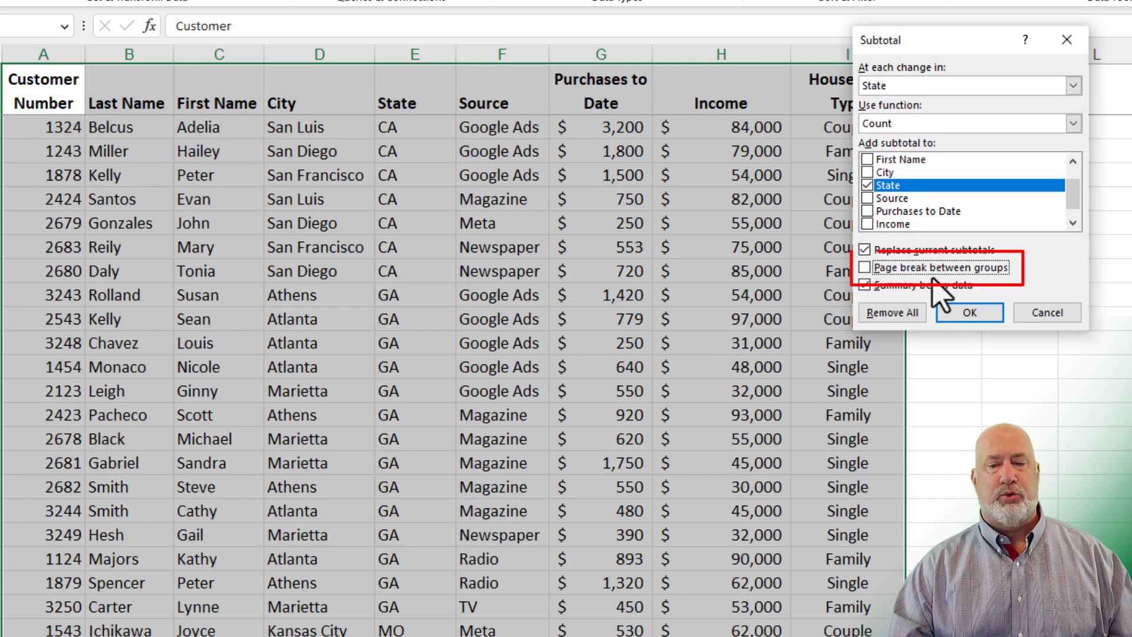
pyautogui.click(866, 268)
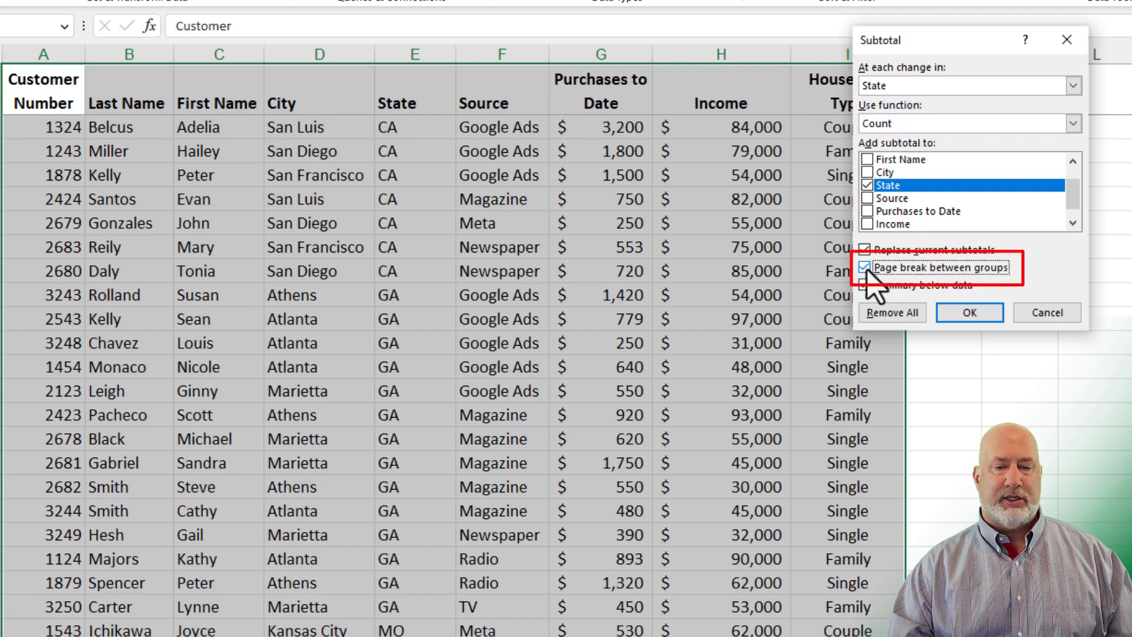
pyautogui.click(971, 317)
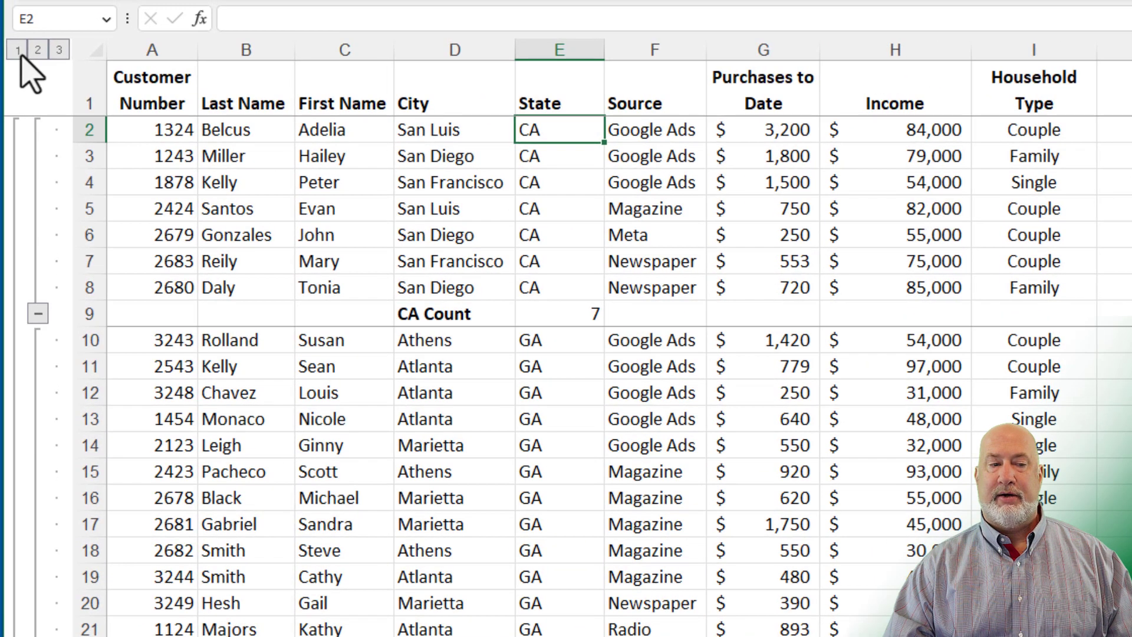
pyautogui.click(12, 13)
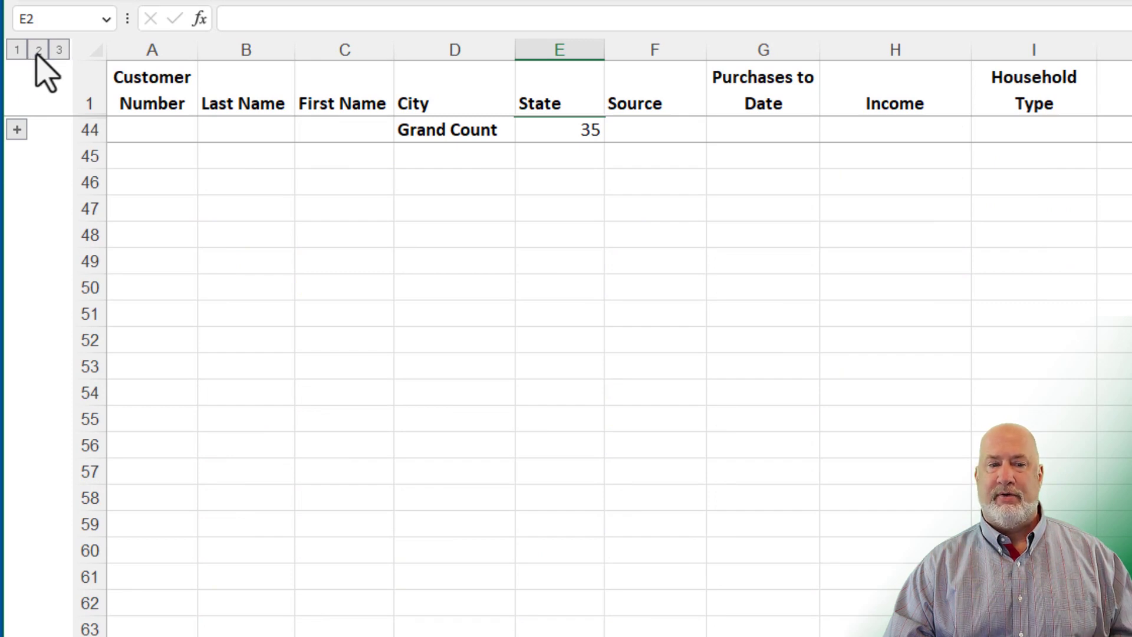
pyautogui.click(37, 50)
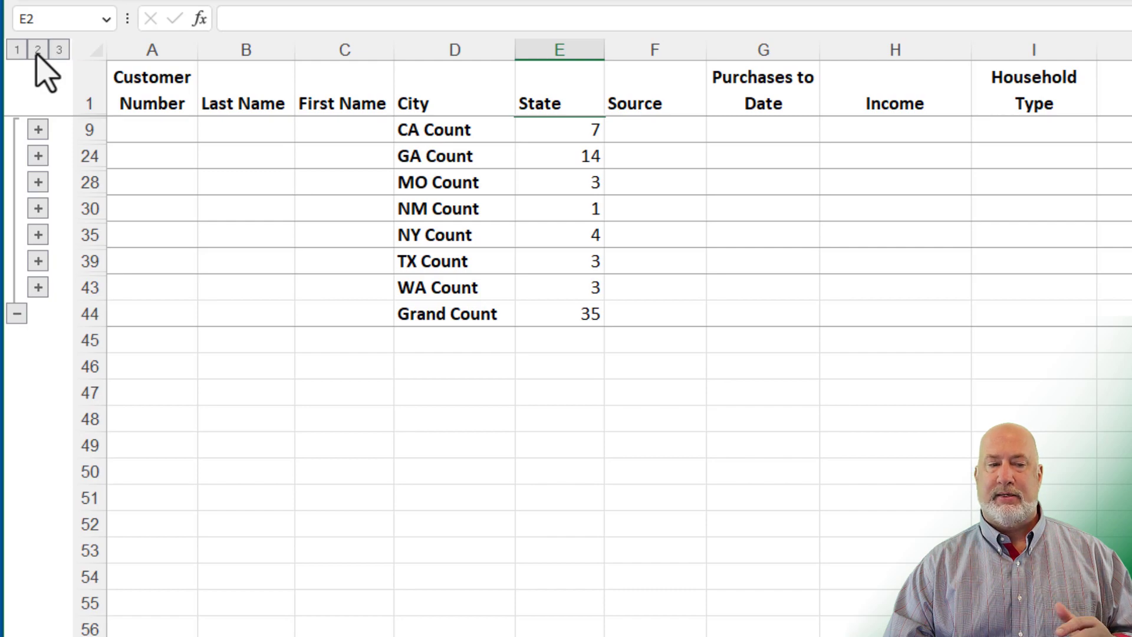
pyautogui.click(59, 50)
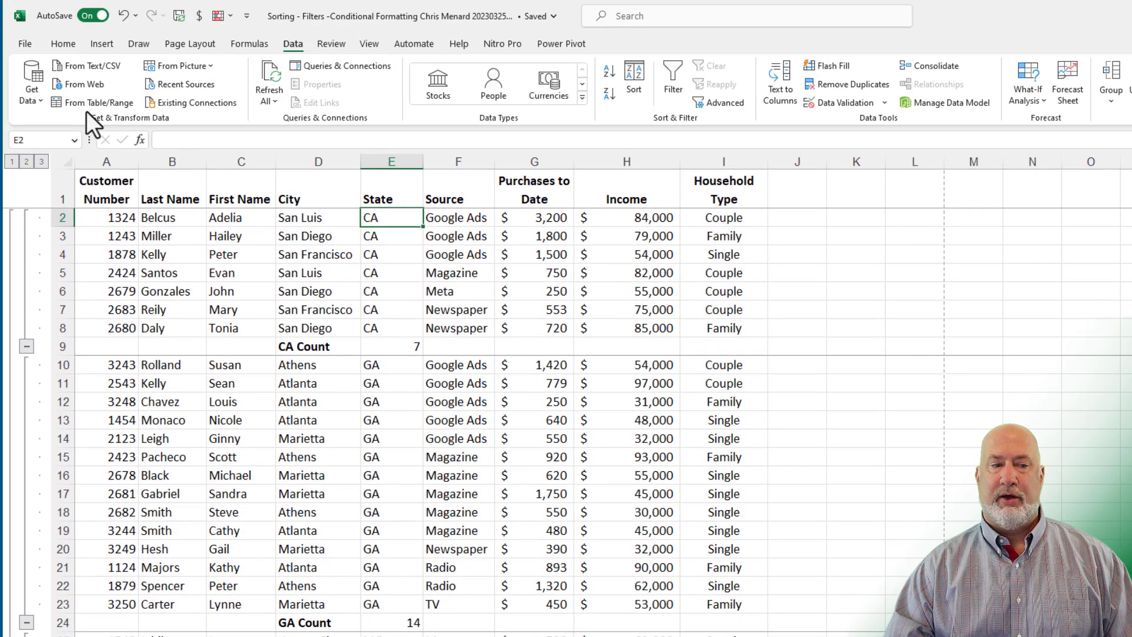
# Step: Show the print preview and move to page 2 with the GA customers and GA Count 14
pyautogui.click(27, 44)
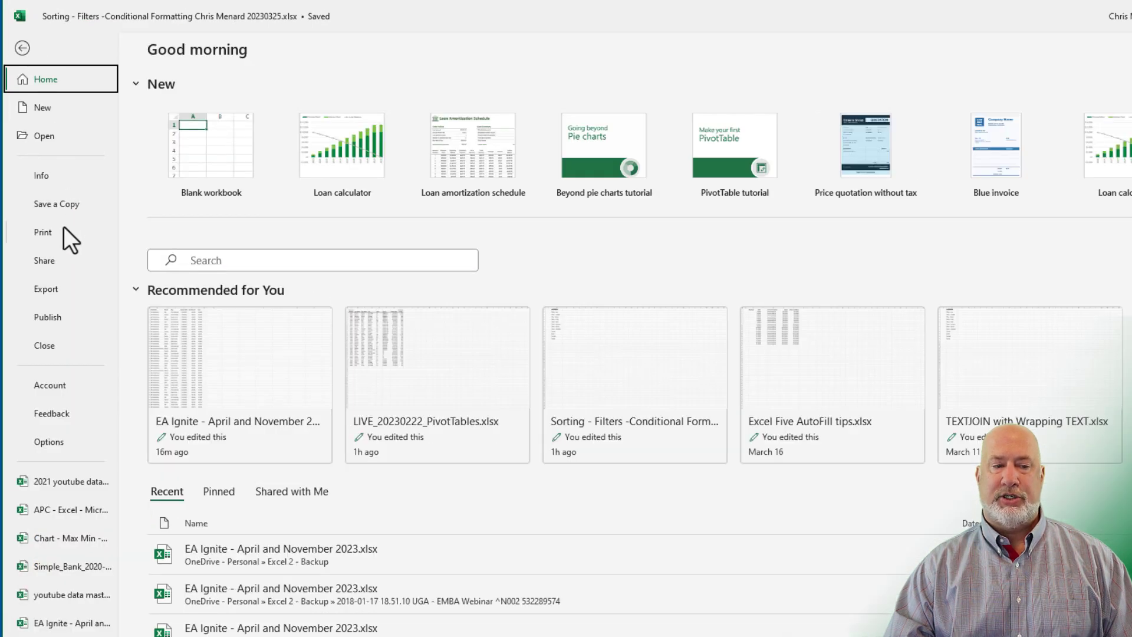
pyautogui.click(58, 234)
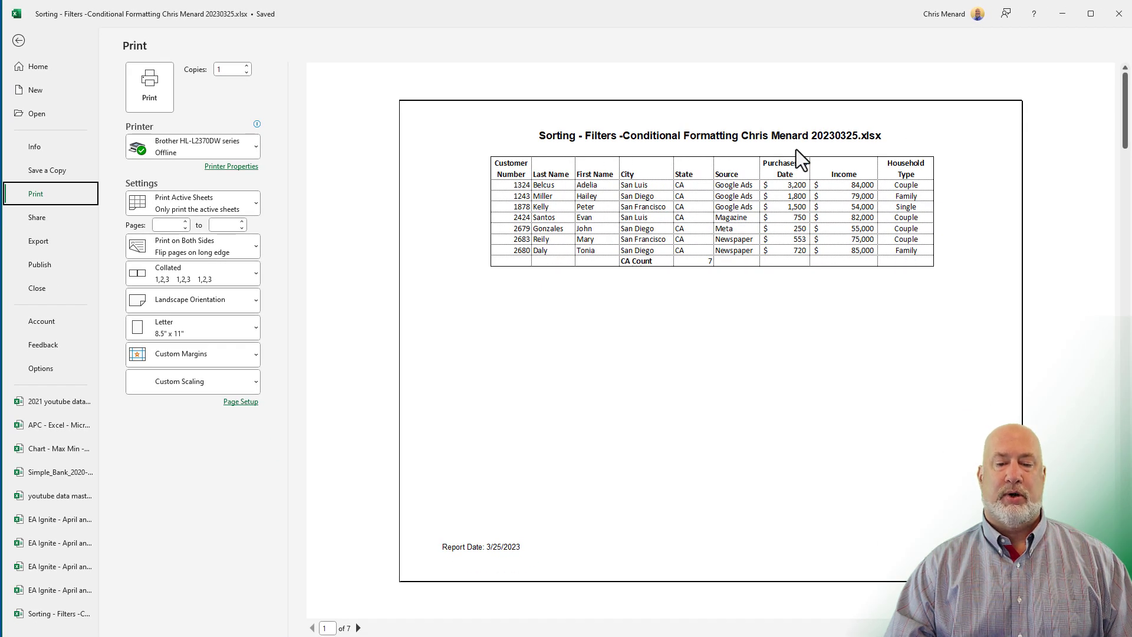
pyautogui.click(358, 629)
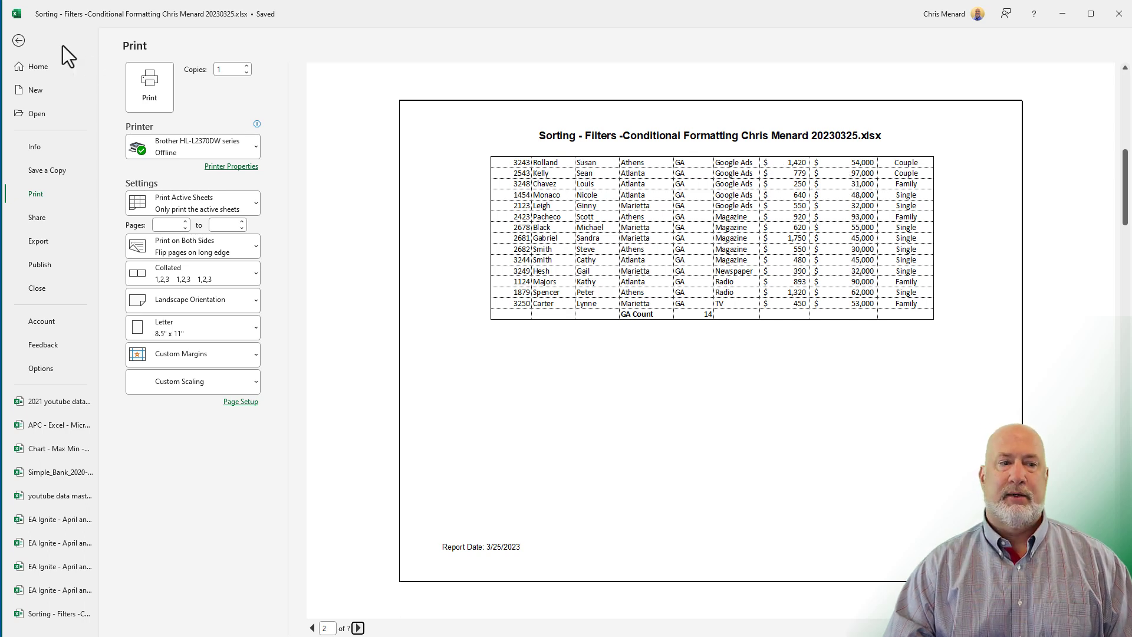
# Step: Set $1:$1 as the Rows to repeat at top in Page Setup's Print Titles
pyautogui.click(20, 41)
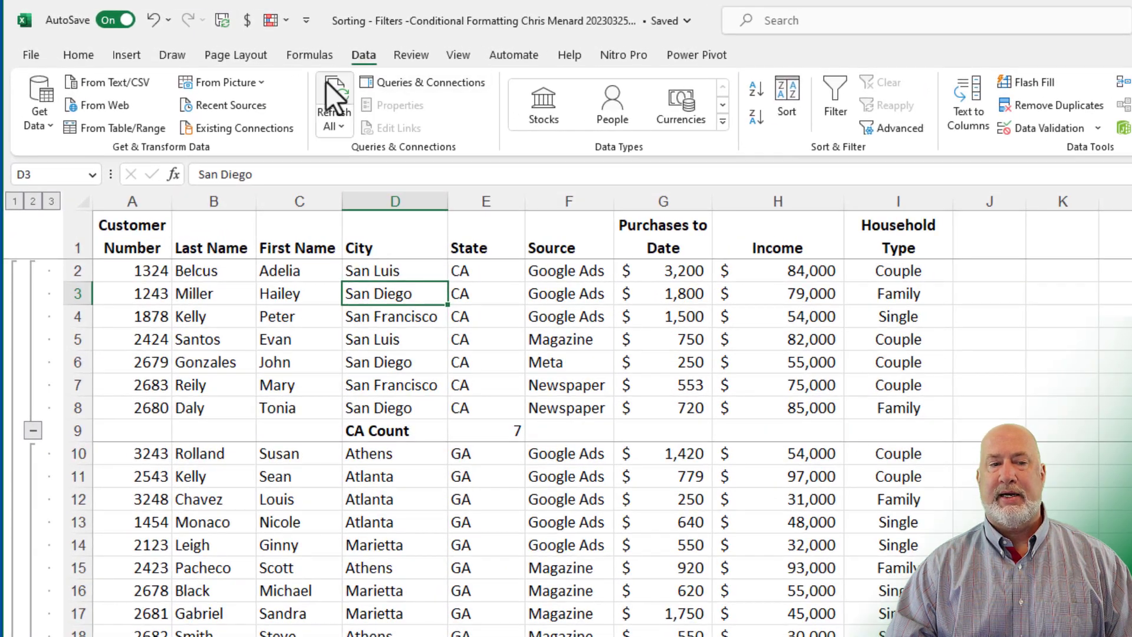
pyautogui.click(263, 61)
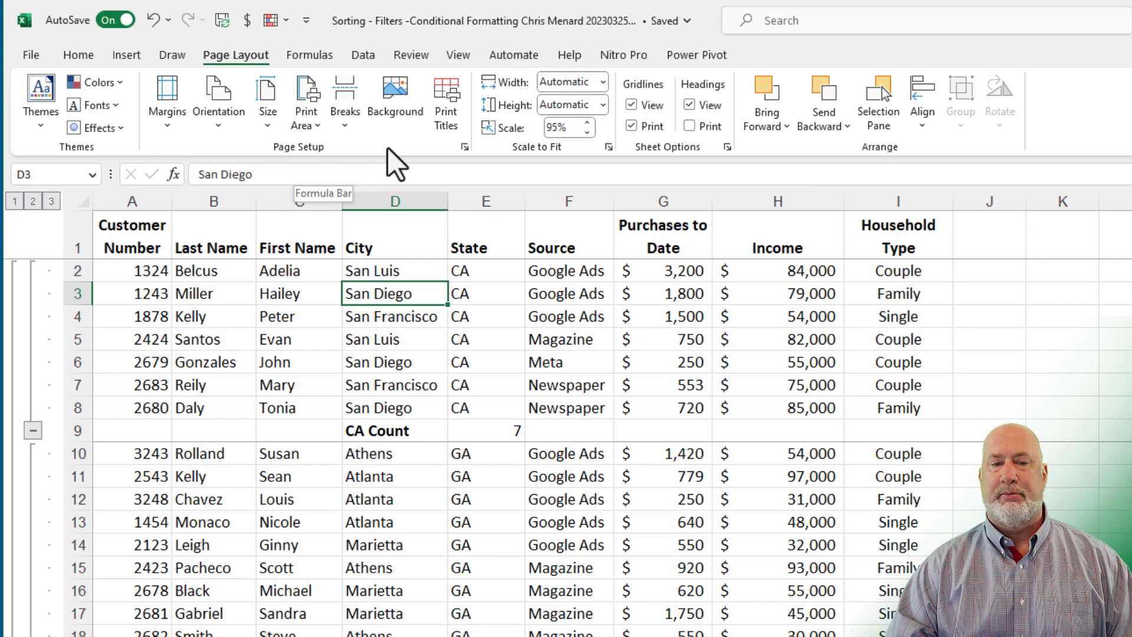
pyautogui.click(443, 125)
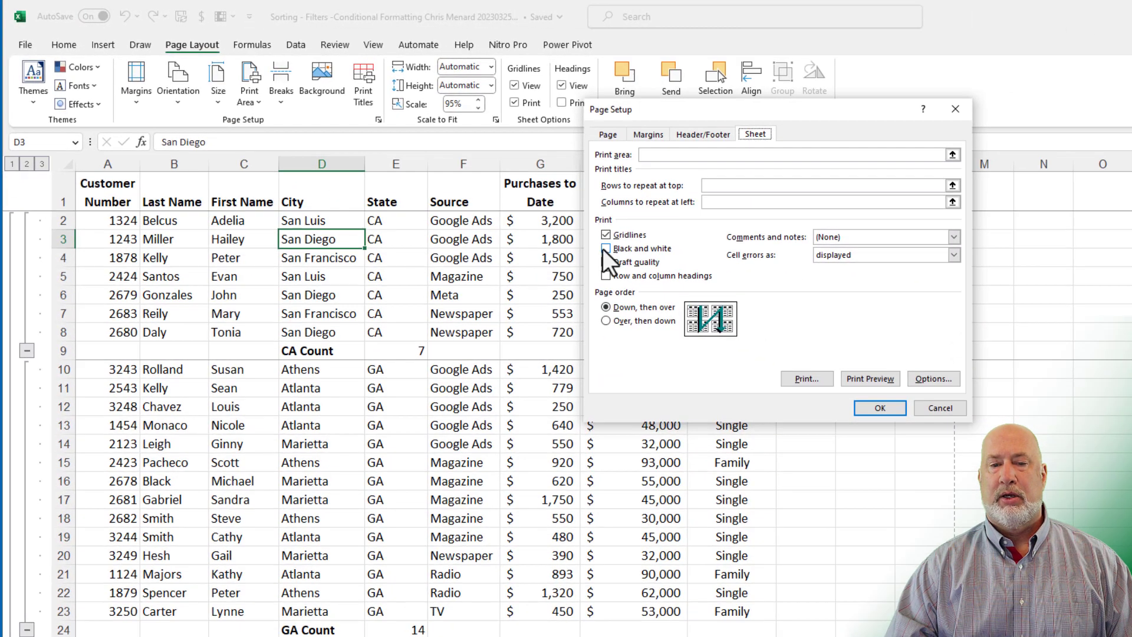
pyautogui.click(733, 183)
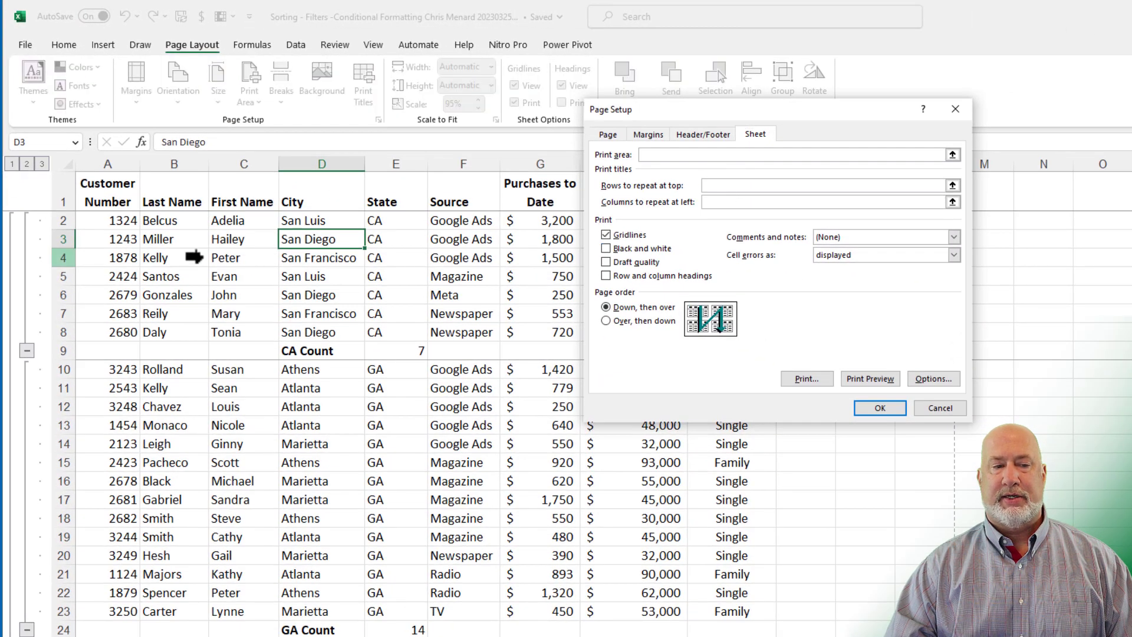
pyautogui.click(63, 194)
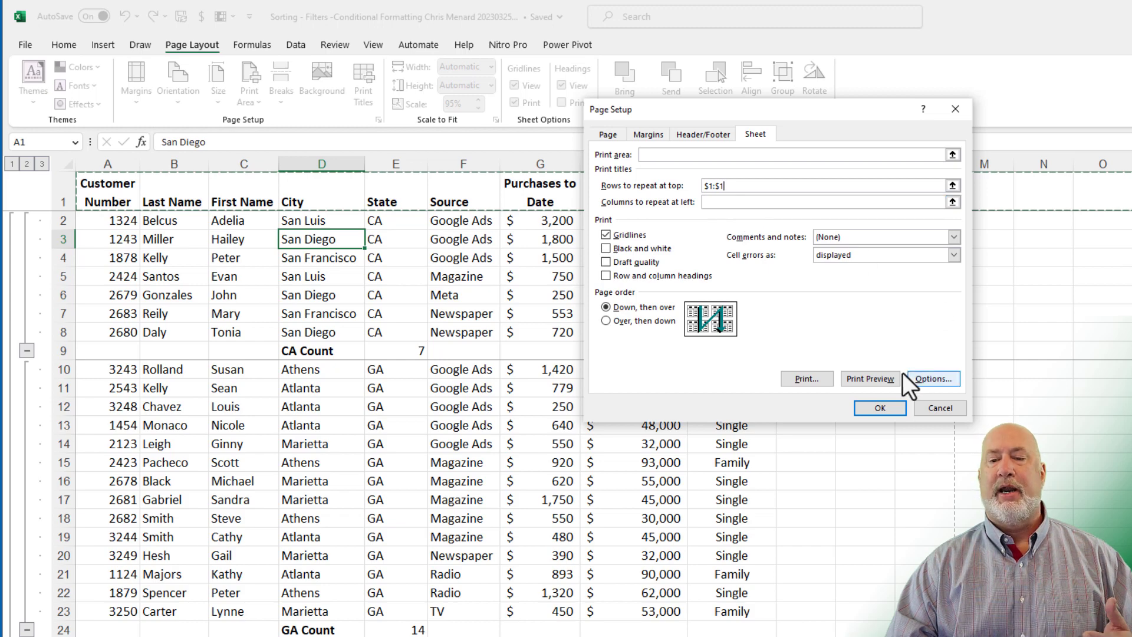
# Step: Step through the print preview's state pages, checking the header row repeats on each one
pyautogui.click(864, 378)
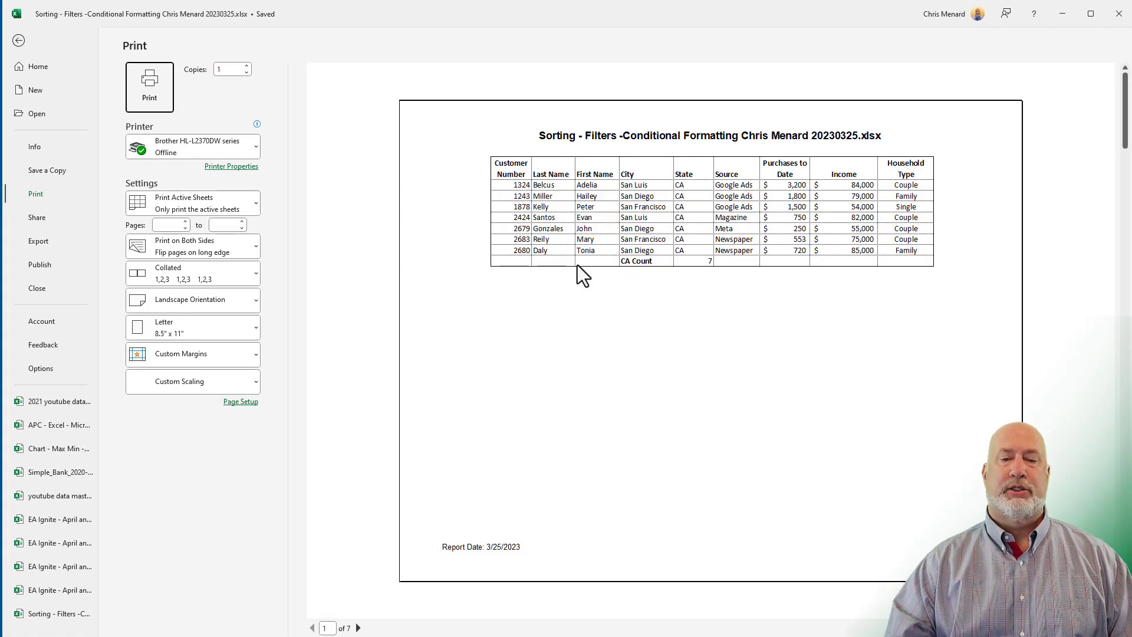
pyautogui.press('pagedown')
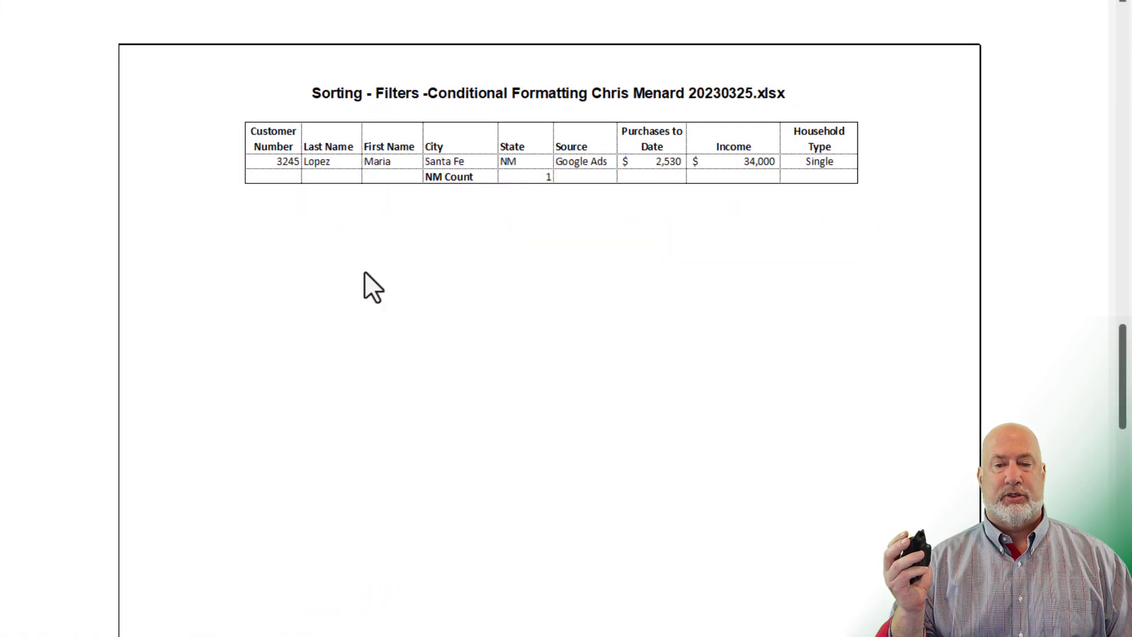
pyautogui.press('pagedown')
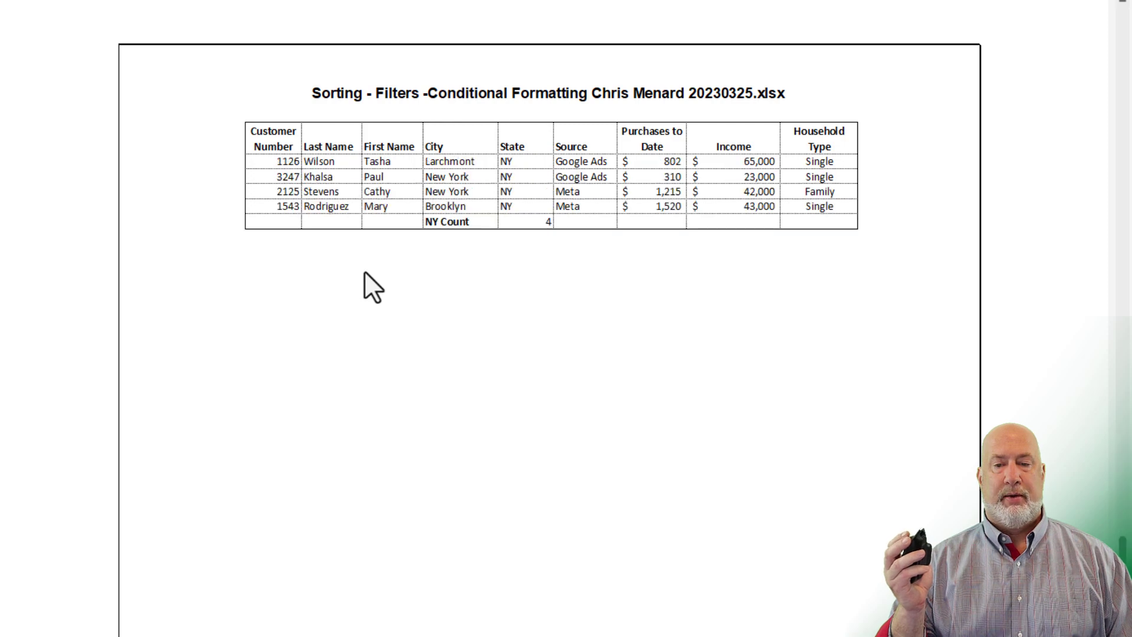
pyautogui.press('pagedown')
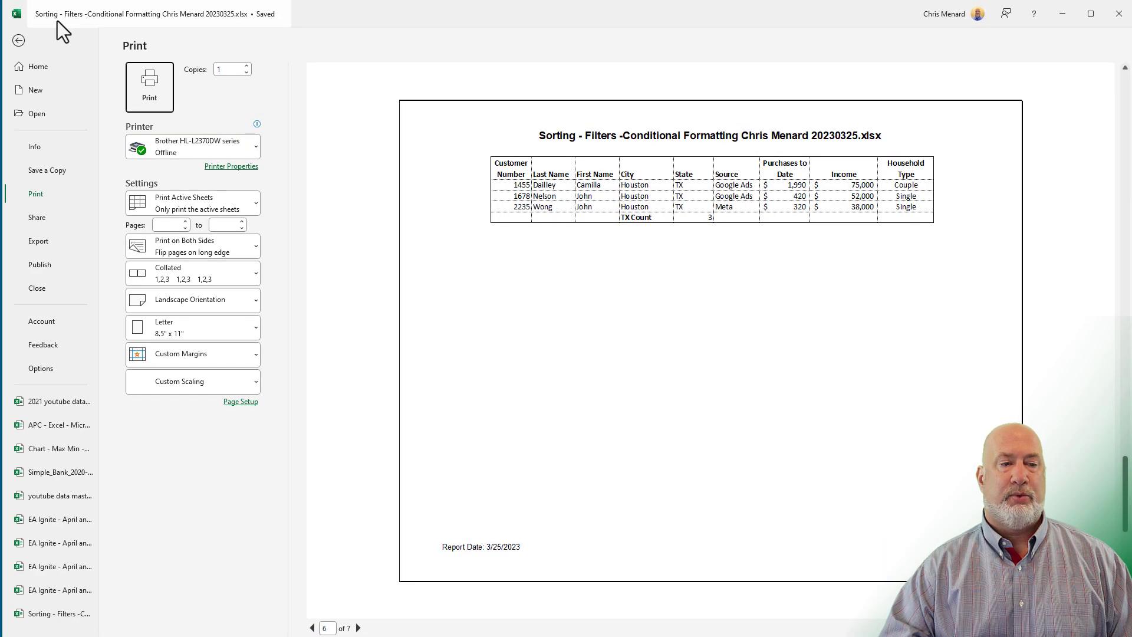
# Step: Leave print preview for the worksheet, show the Data tools, and select a cell in the customer list
pyautogui.click(23, 41)
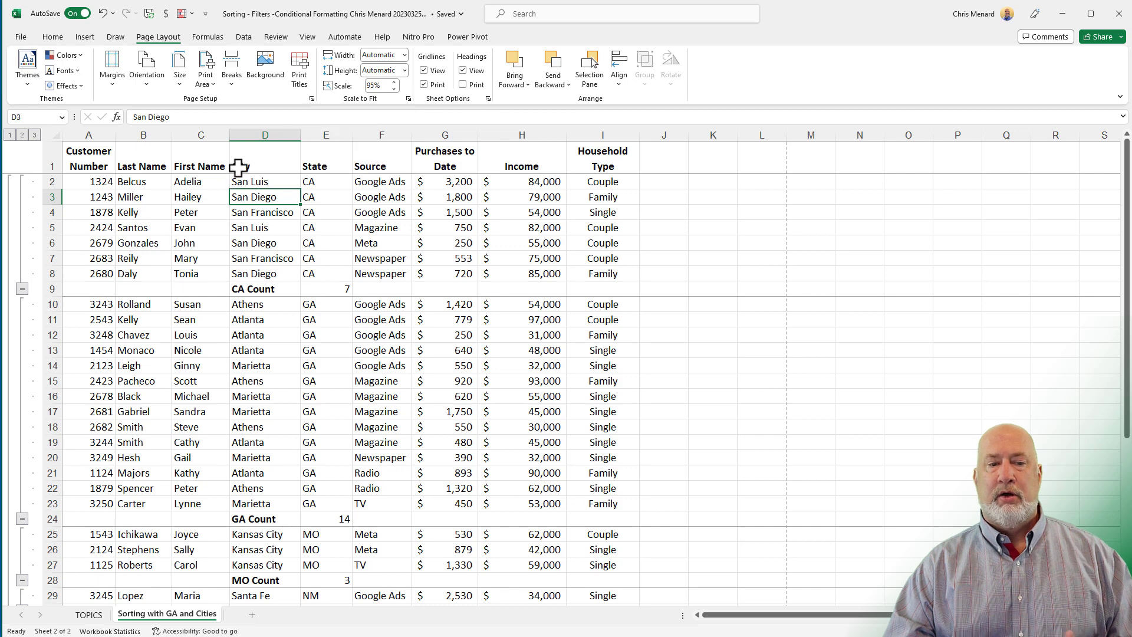
pyautogui.click(243, 39)
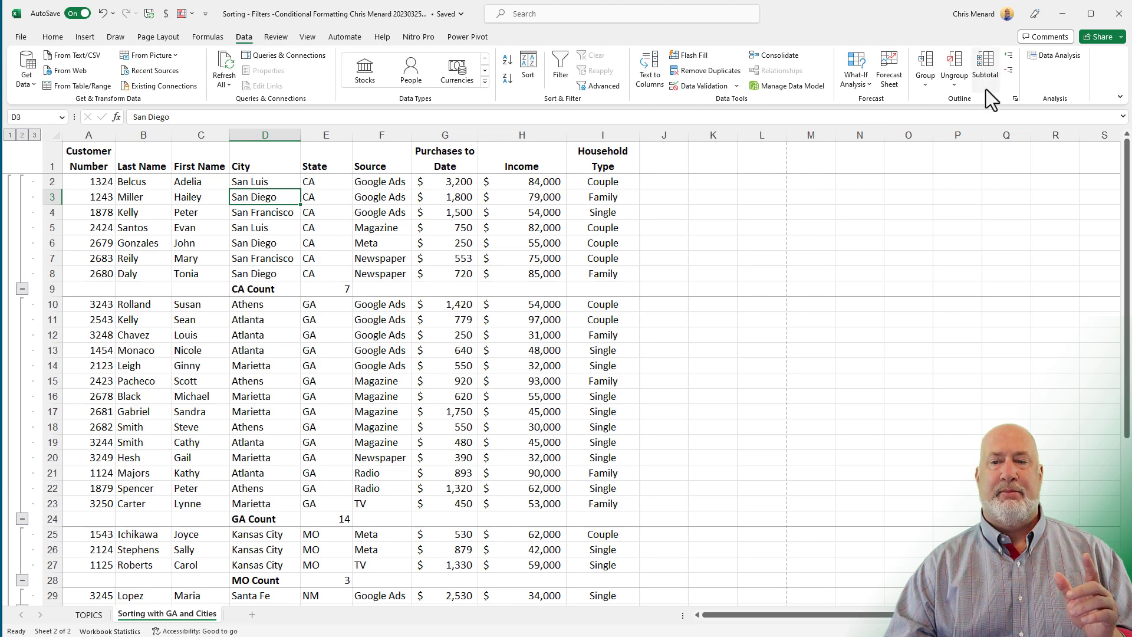
pyautogui.click(397, 241)
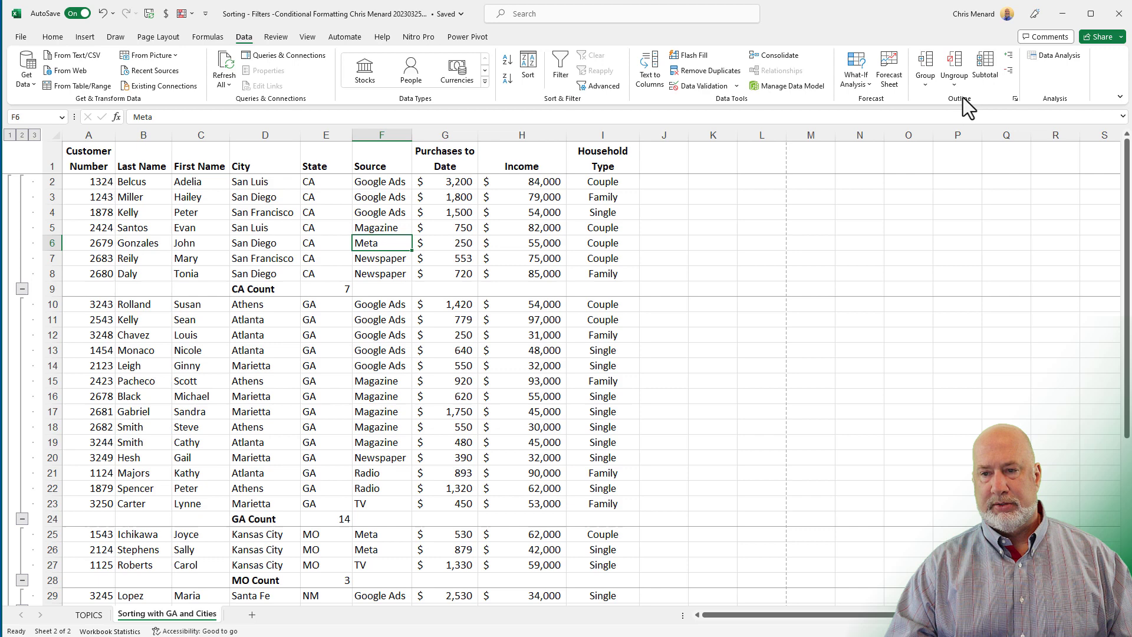
# Step: Use Remove All in the Subtotal dialog to strip the state count rows and outline
pyautogui.click(982, 68)
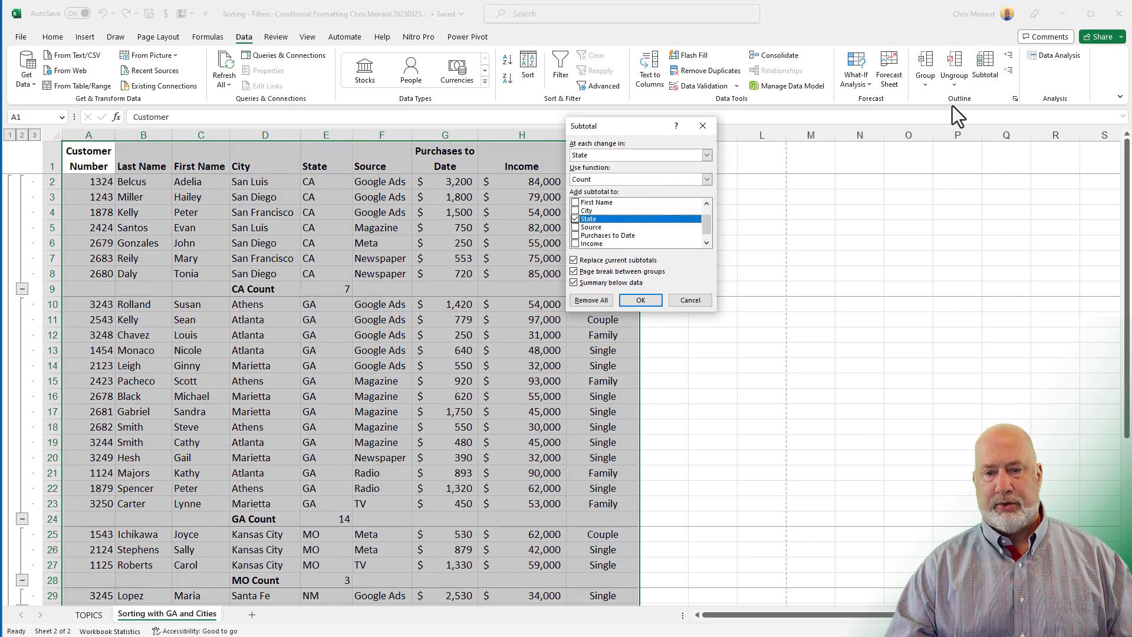
pyautogui.click(593, 302)
pyautogui.click(313, 208)
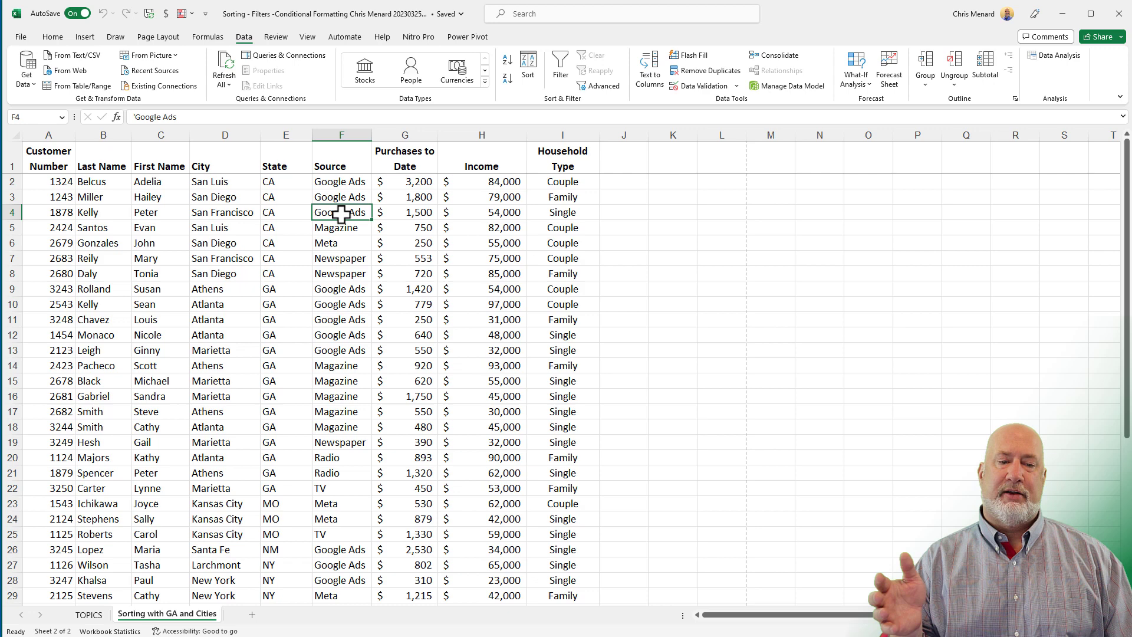
pyautogui.click(289, 271)
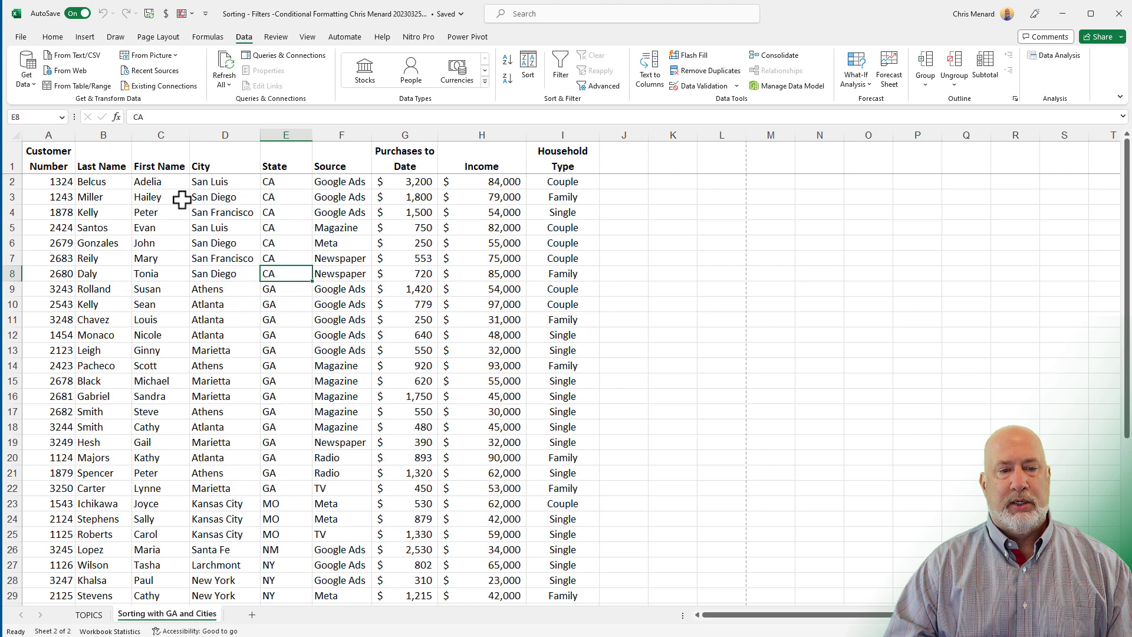
pyautogui.click(210, 196)
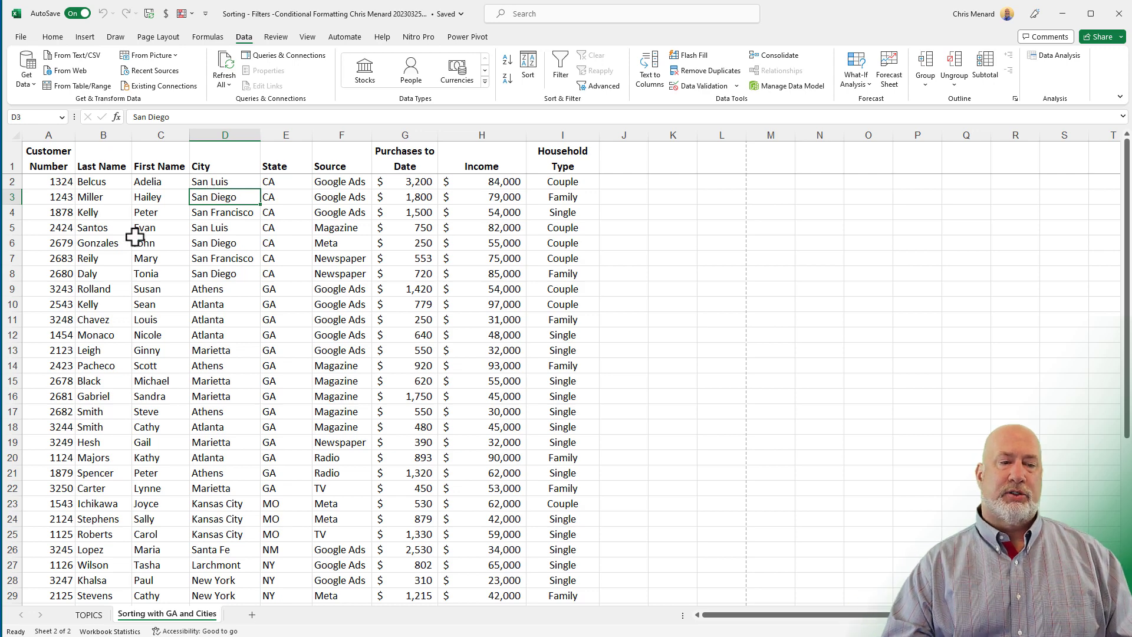
pyautogui.click(66, 180)
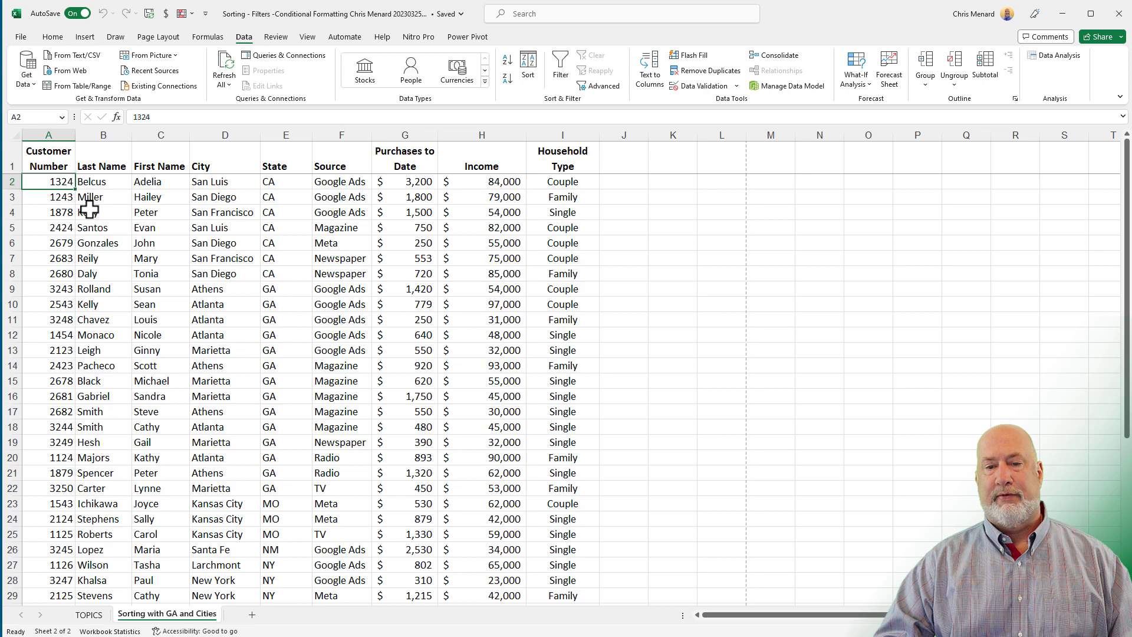
# Step: Select the customer data range A2:I36, excluding the header row
pyautogui.hotkey('ctrl', 'shift', 'Right')
pyautogui.hotkey('ctrl', 'shift', 'Down')
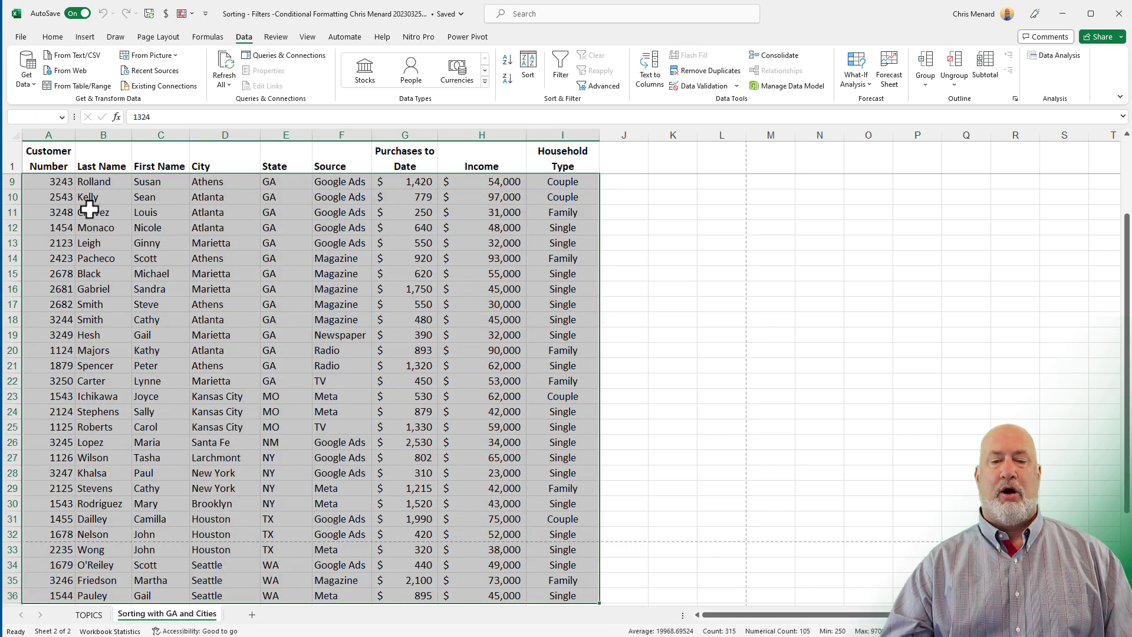
pyautogui.scroll(-5, 347, 360)
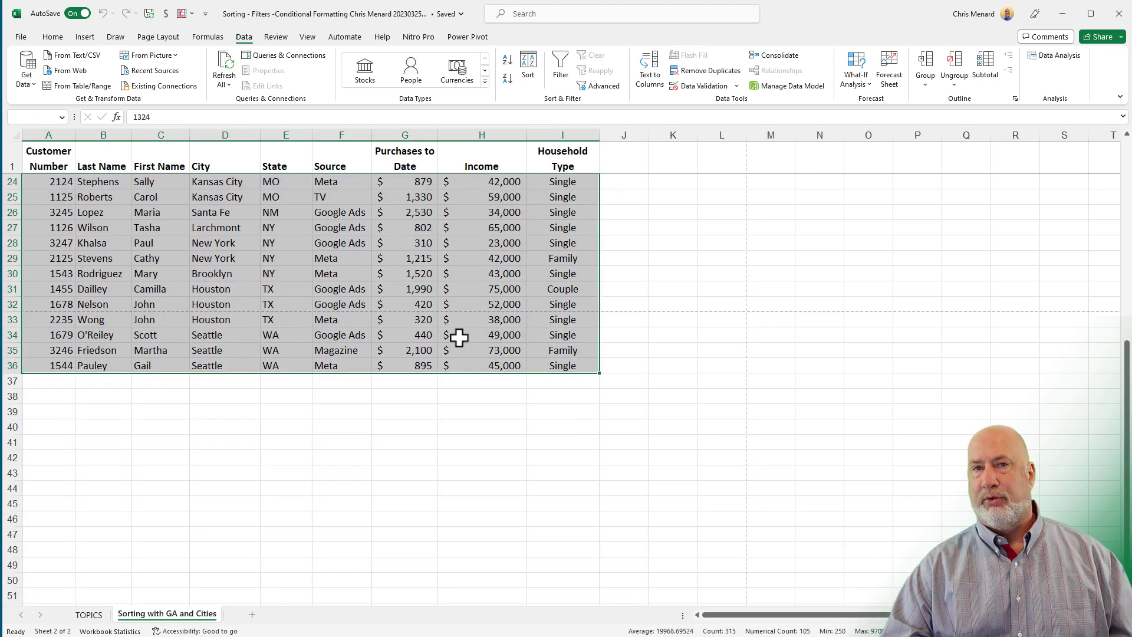
pyautogui.scroll(7, 460, 337)
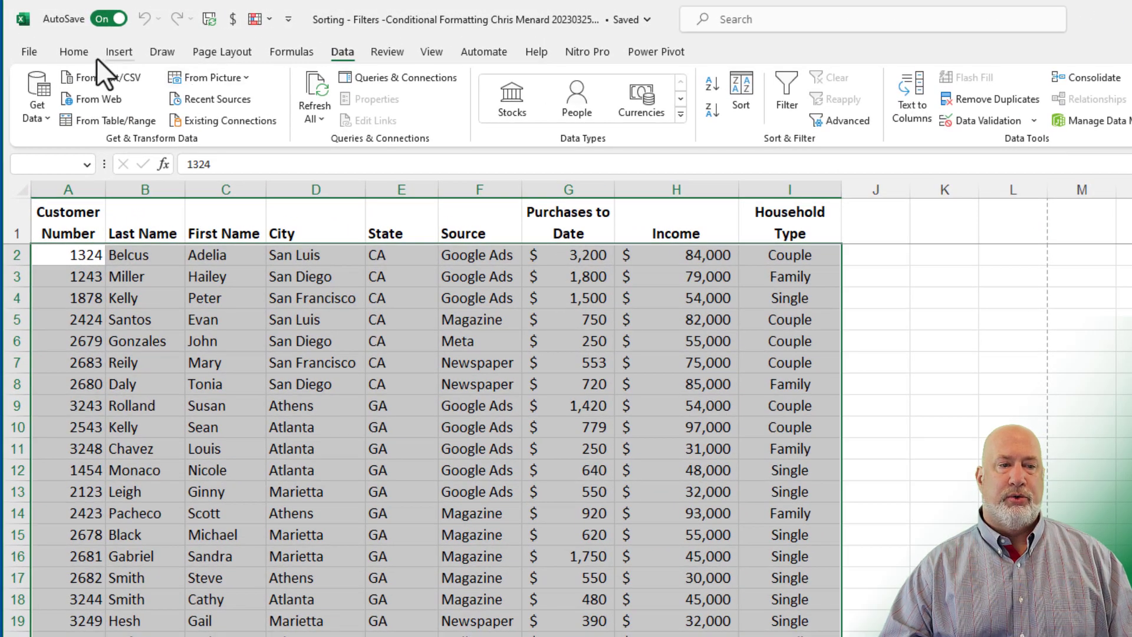
pyautogui.click(81, 55)
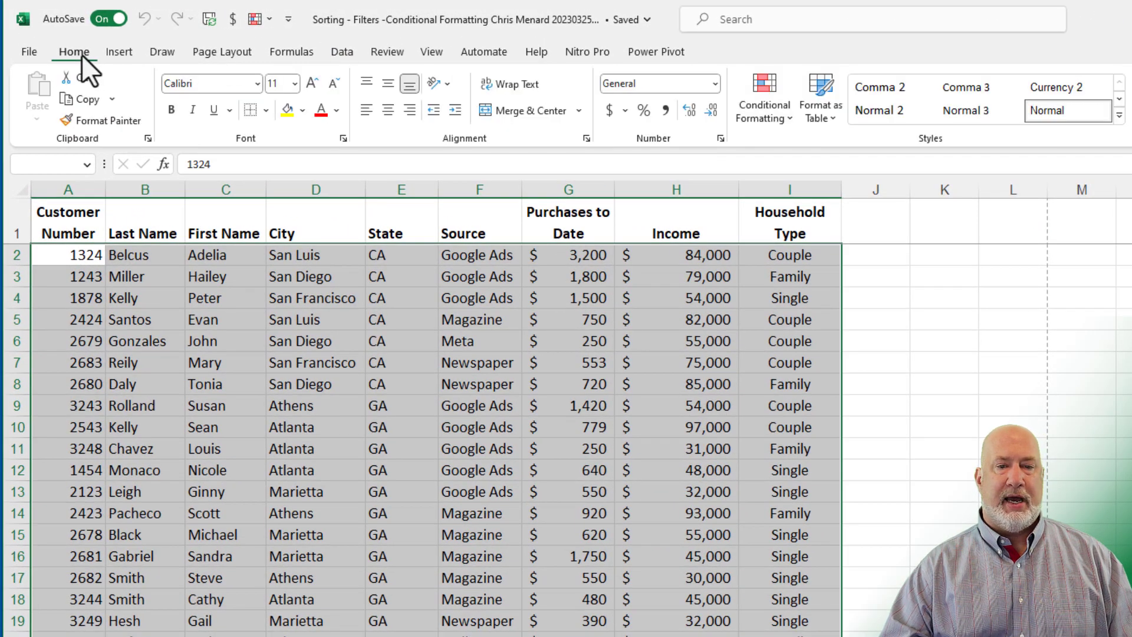
# Step: Open the New Formatting Rule dialog from the Conditional Formatting menu
pyautogui.click(762, 119)
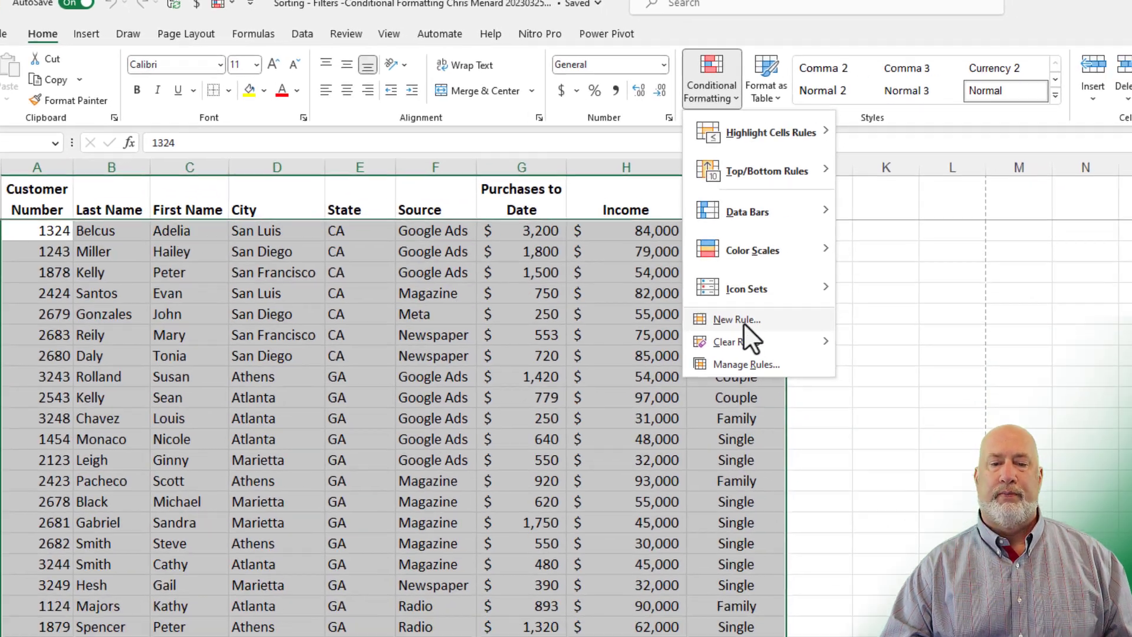
pyautogui.click(797, 349)
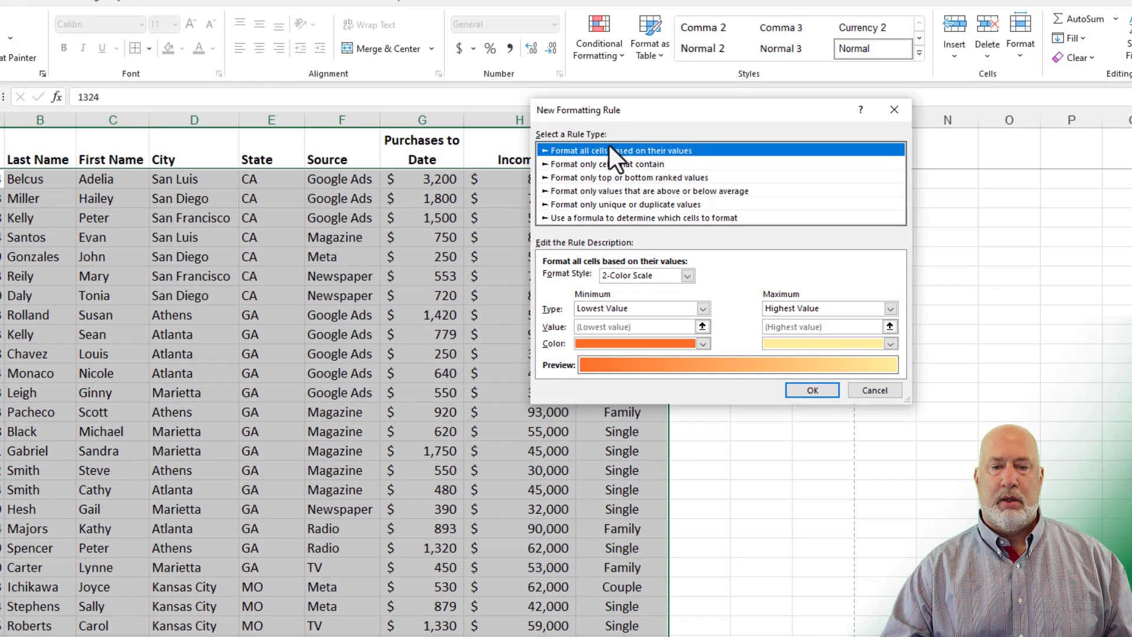
# Step: Switch the new rule type to 'Use a formula to determine which cells to format'
pyautogui.click(598, 218)
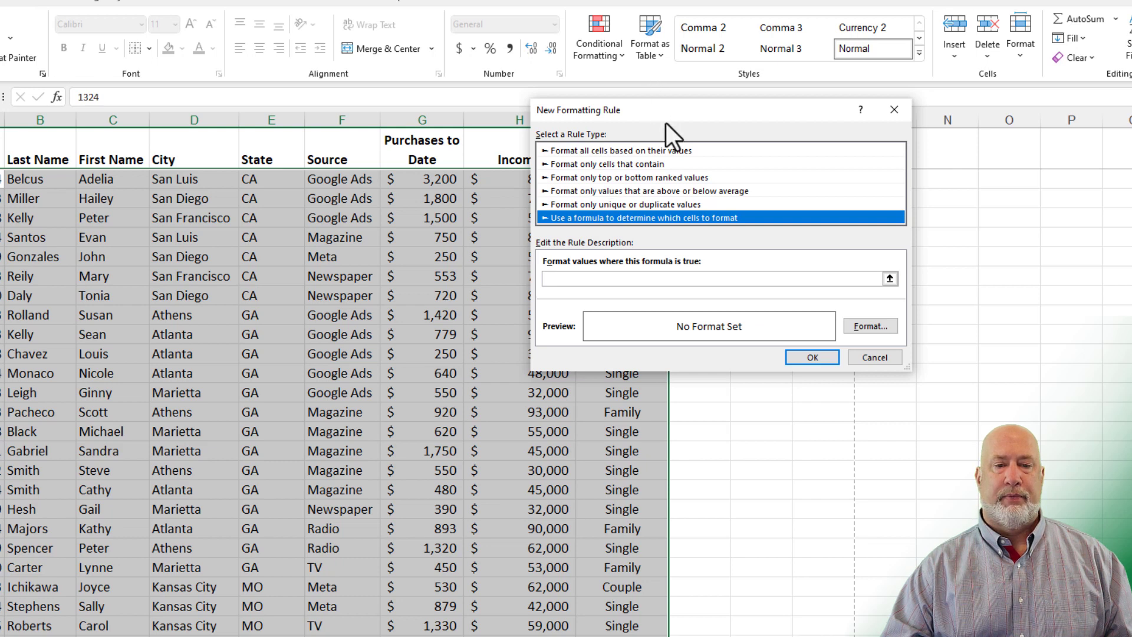
pyautogui.moveTo(666, 121); pyautogui.dragTo(244, 319)
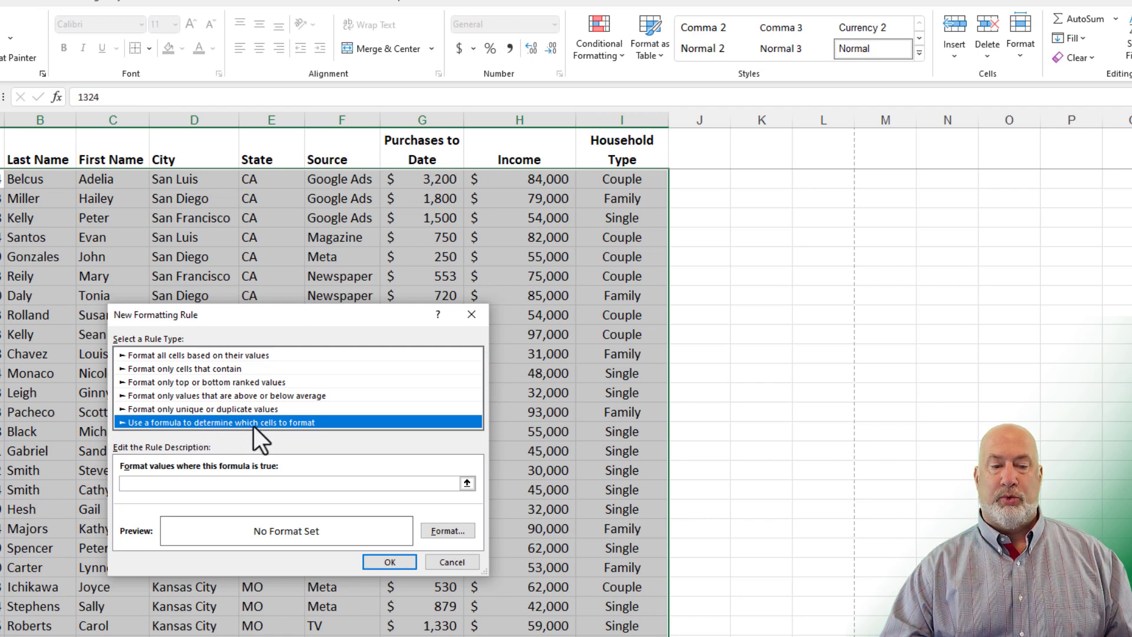
pyautogui.click(203, 484)
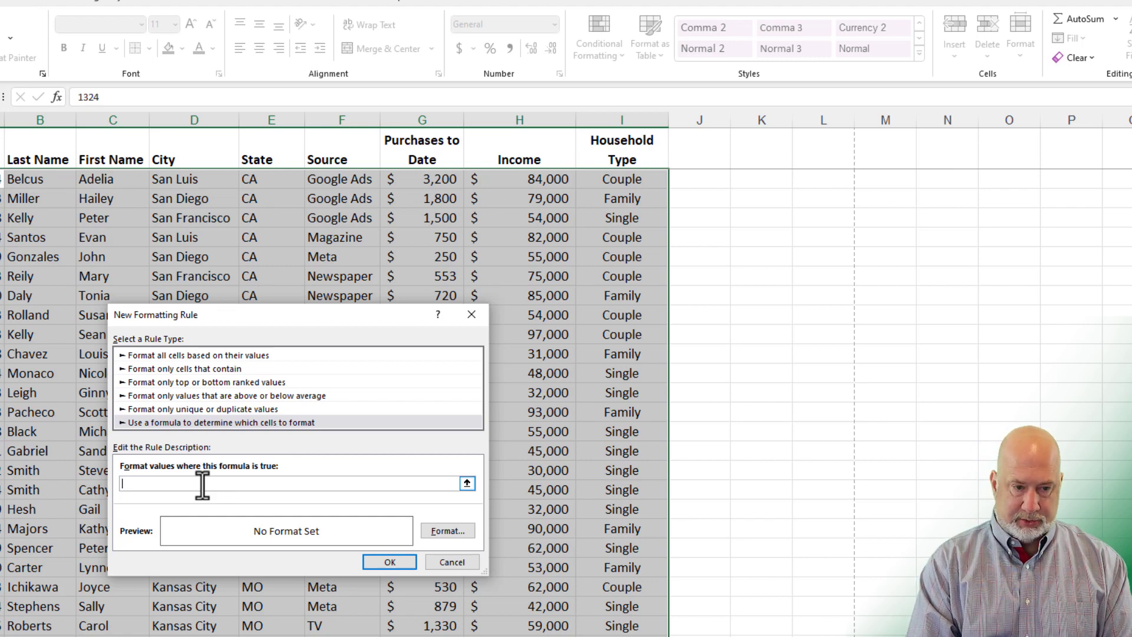
# Step: Enter the rule formula =$e2<>$e3 so rows where the state changes are flagged
pyautogui.write('=')
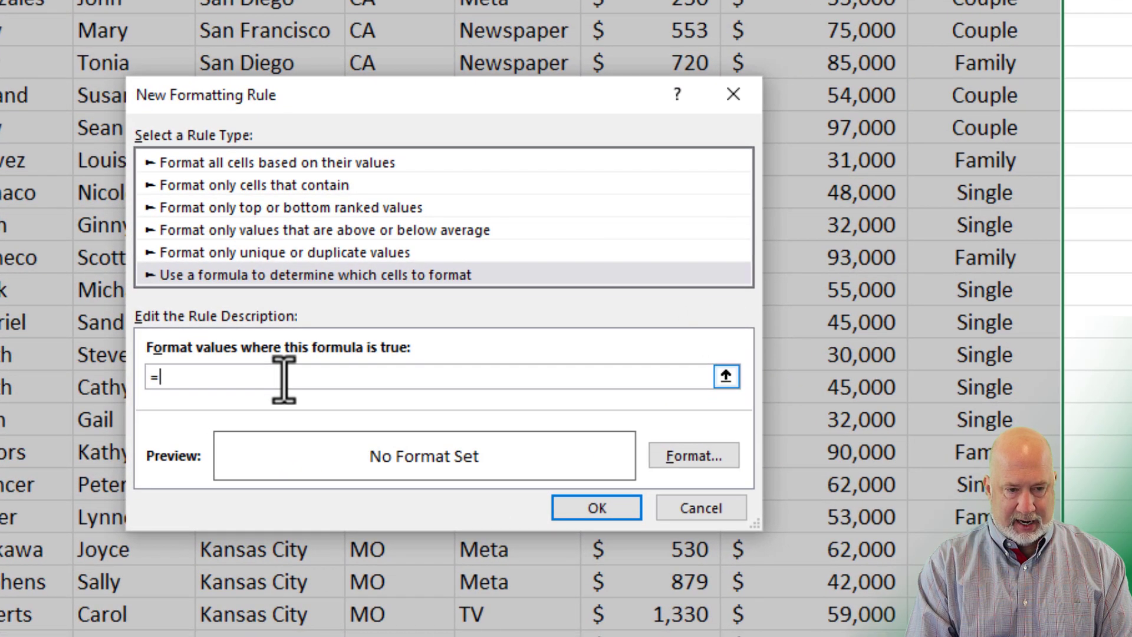
pyautogui.write('$')
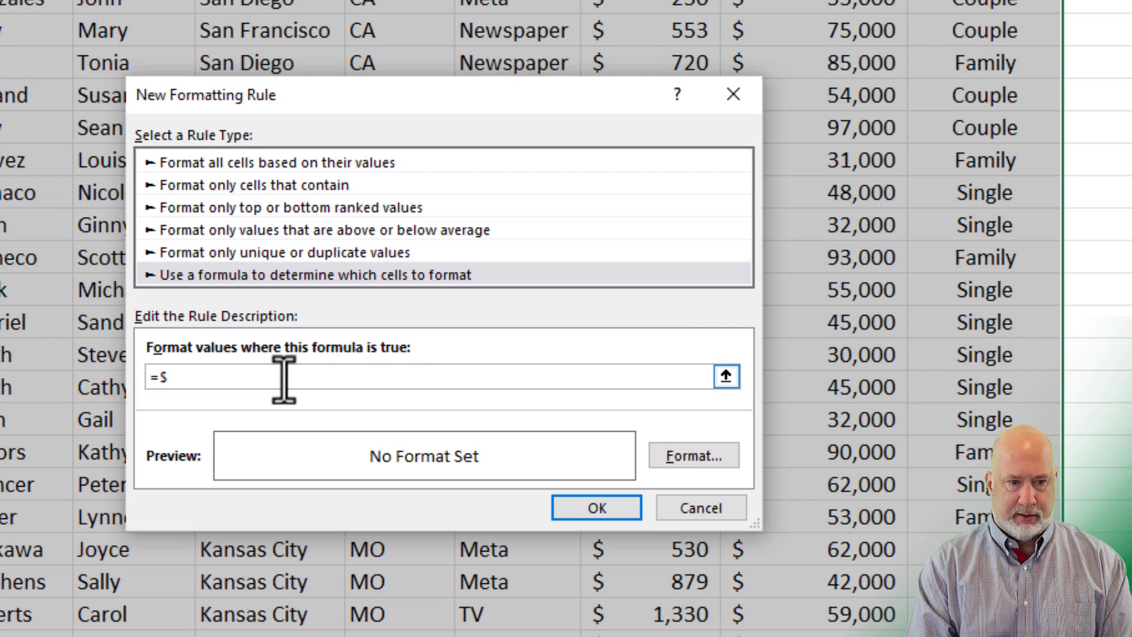
pyautogui.write('e2')
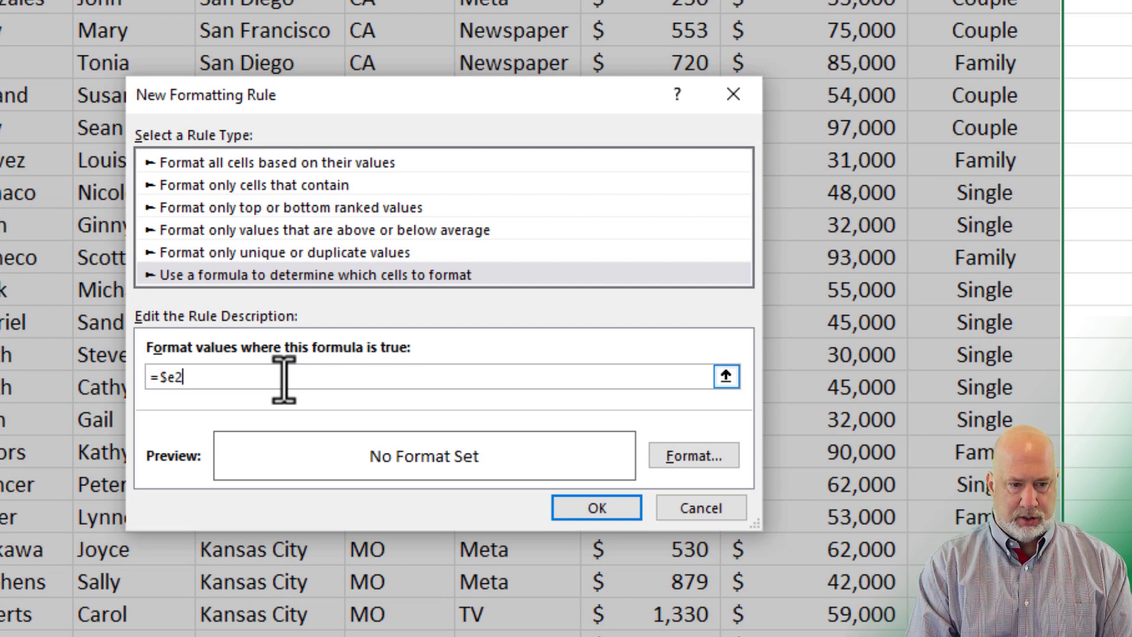
pyautogui.write('<>')
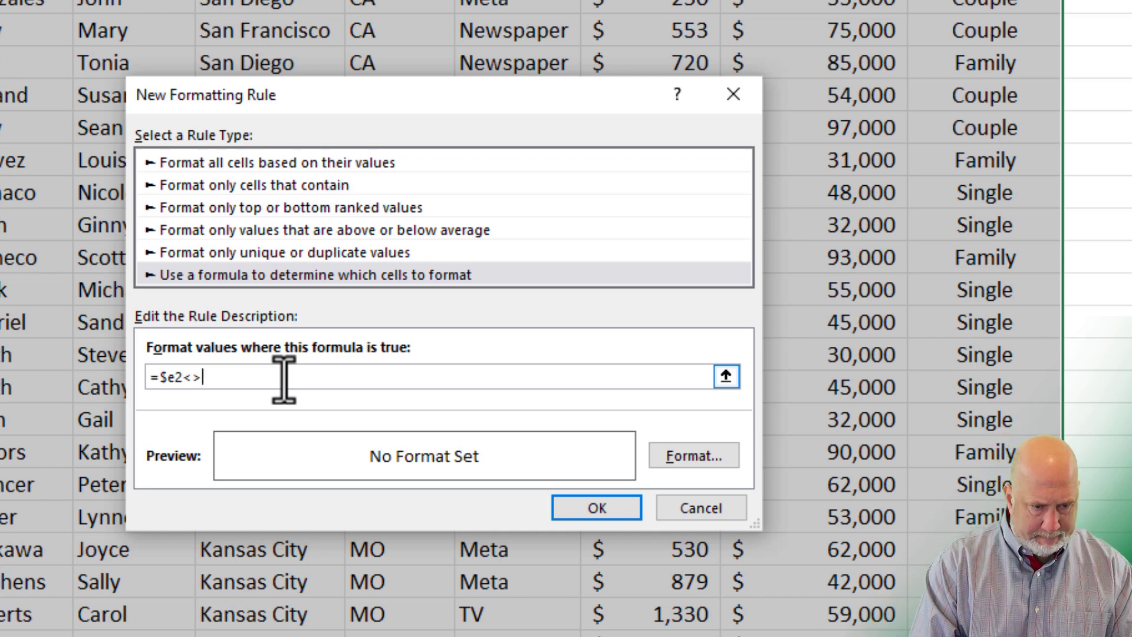
pyautogui.write('$e')
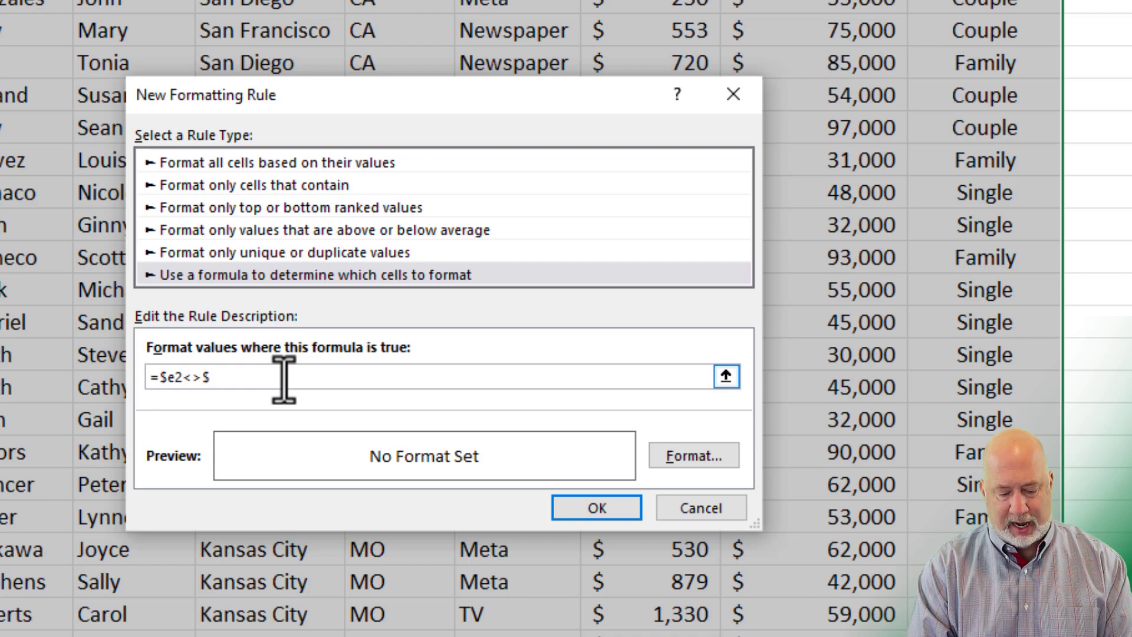
pyautogui.write('3')
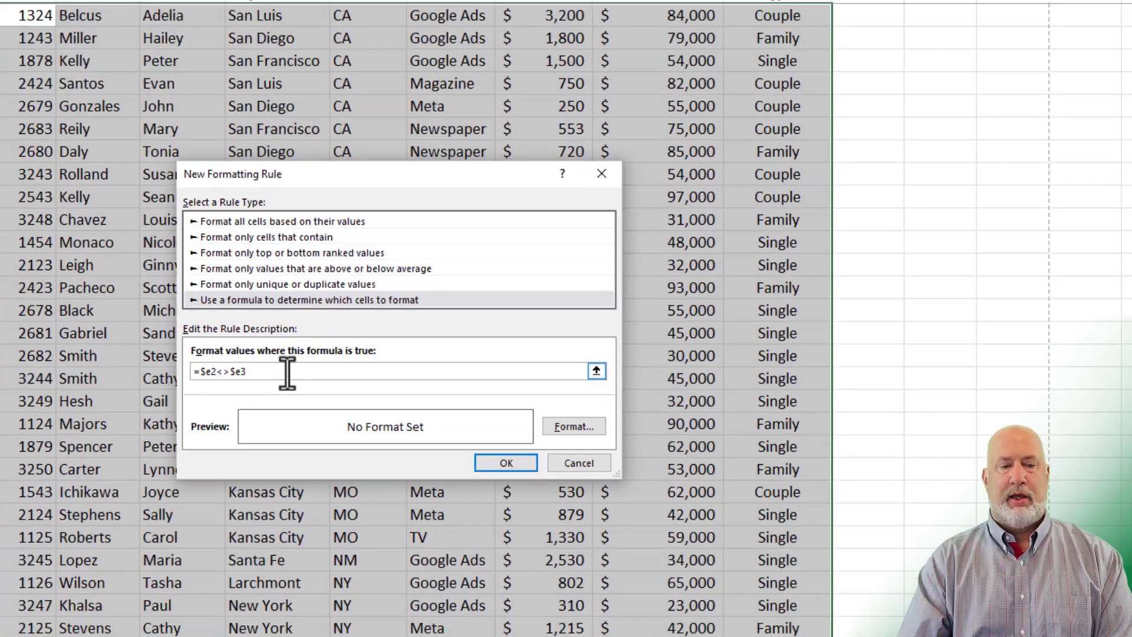
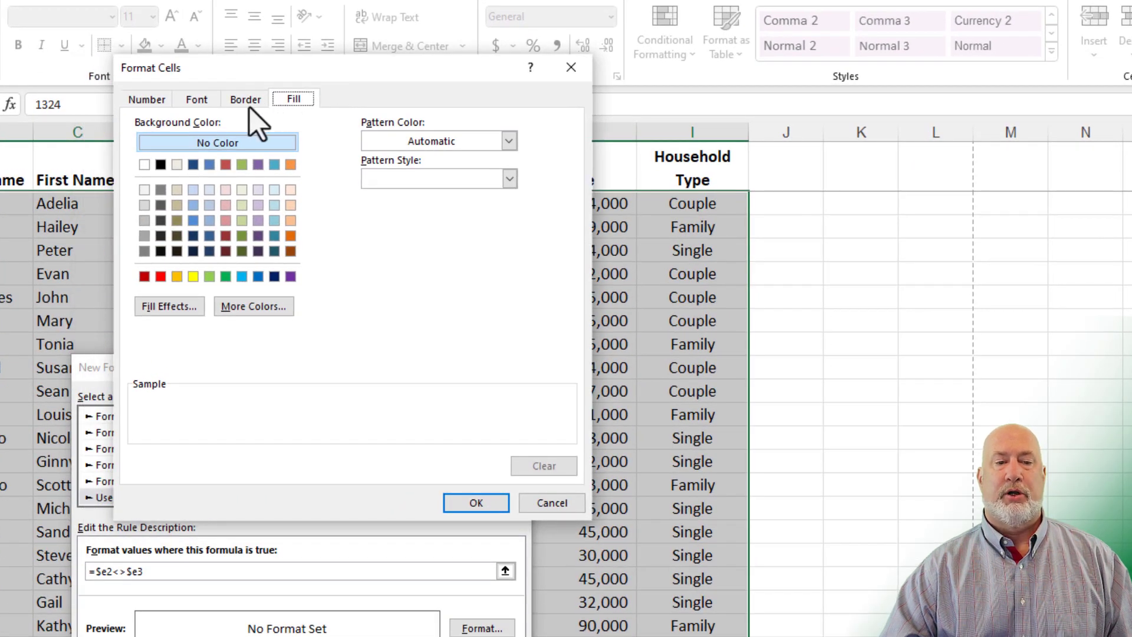
# Step: Give the =$e2<>$e3 rule a dark blue bottom border format
pyautogui.click(247, 103)
pyautogui.click(235, 286)
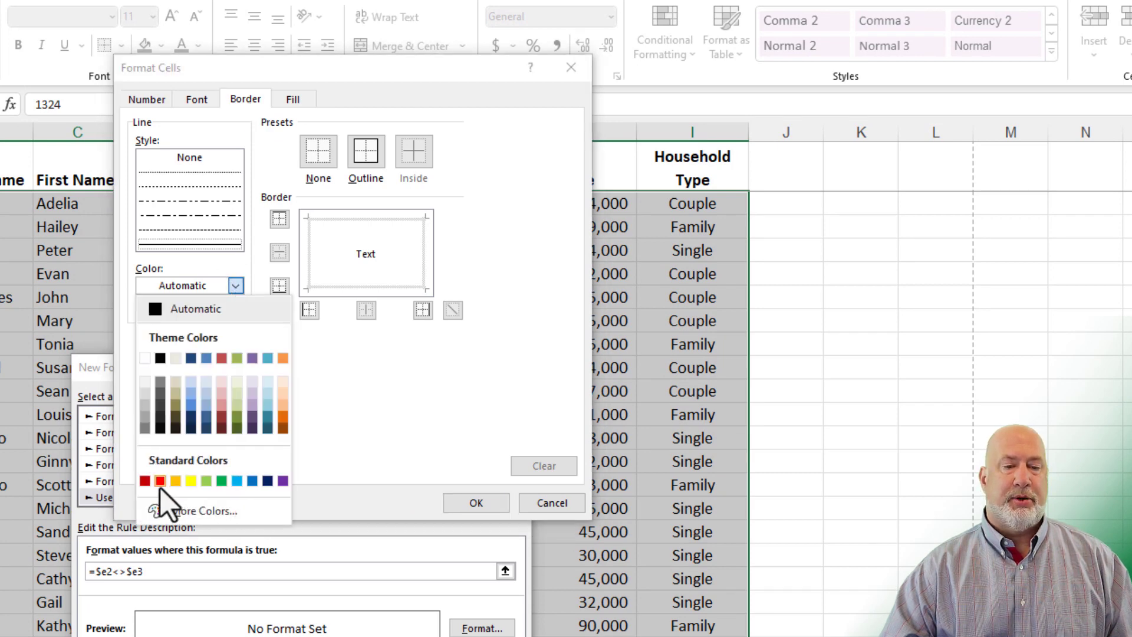
pyautogui.click(267, 480)
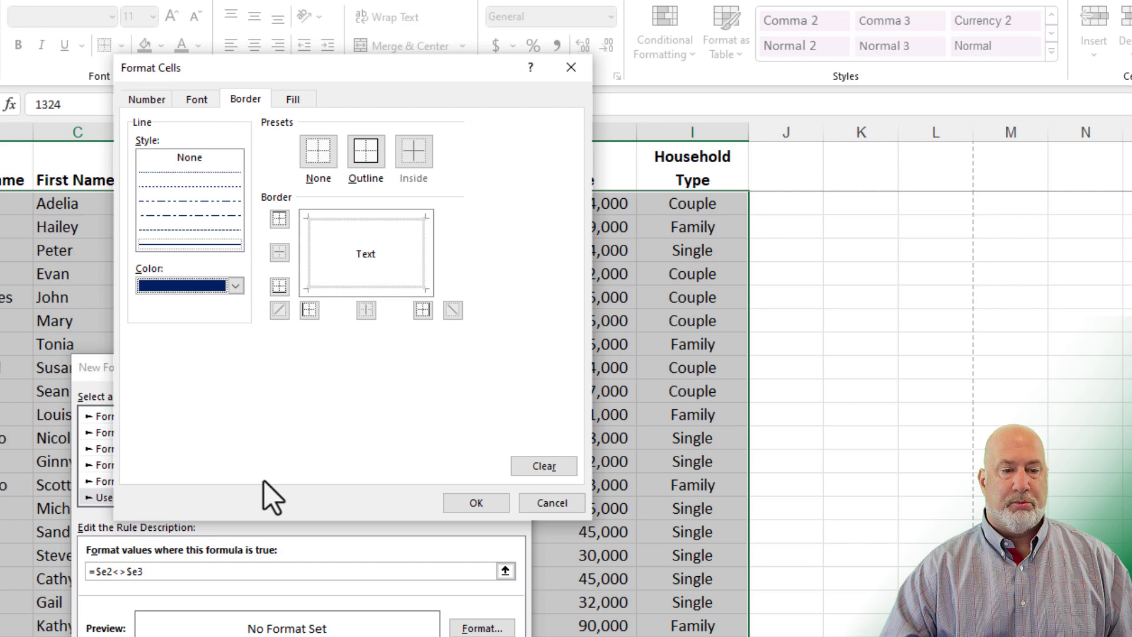
pyautogui.click(216, 249)
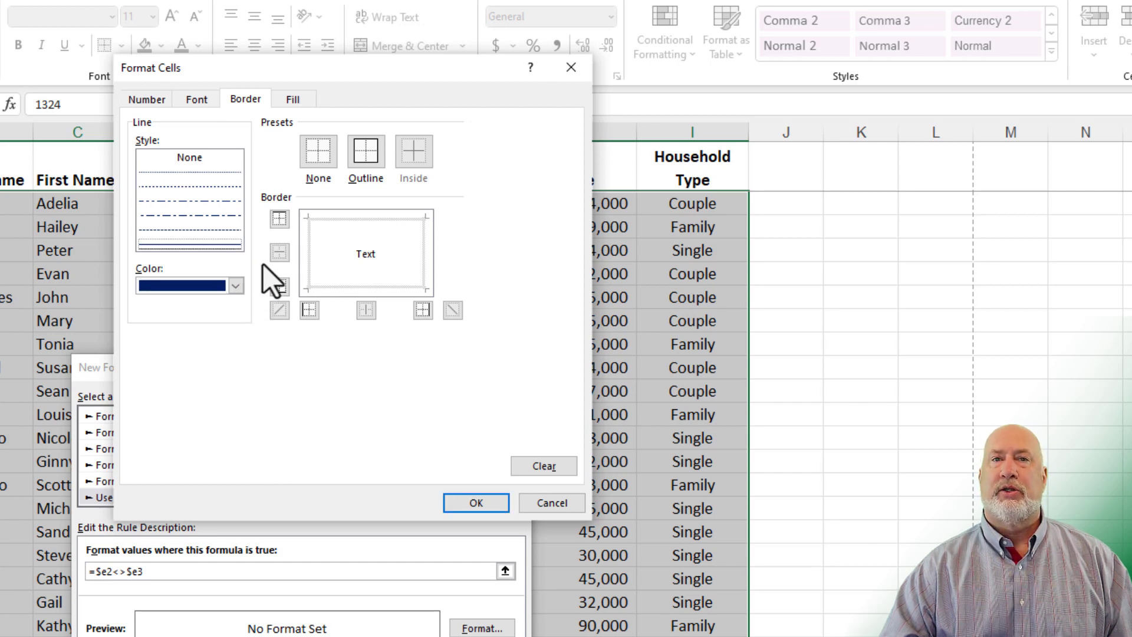
pyautogui.click(384, 292)
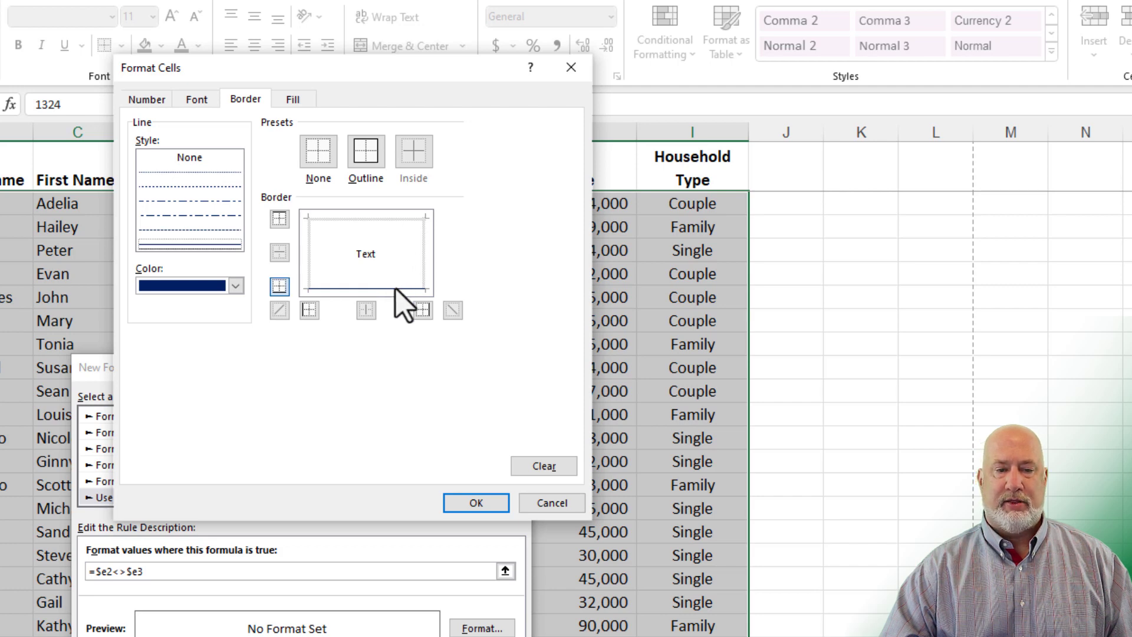
pyautogui.click(487, 503)
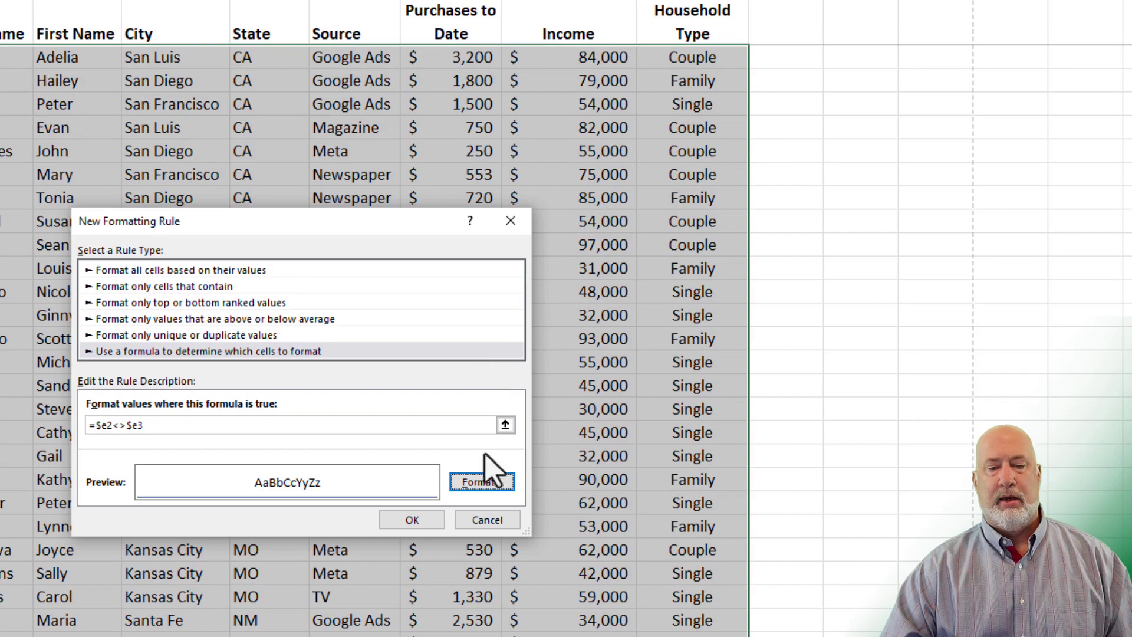
# Step: Apply the rule and check the dark blue lines separating the CA, GA and MO groups
pyautogui.click(420, 521)
pyautogui.click(333, 151)
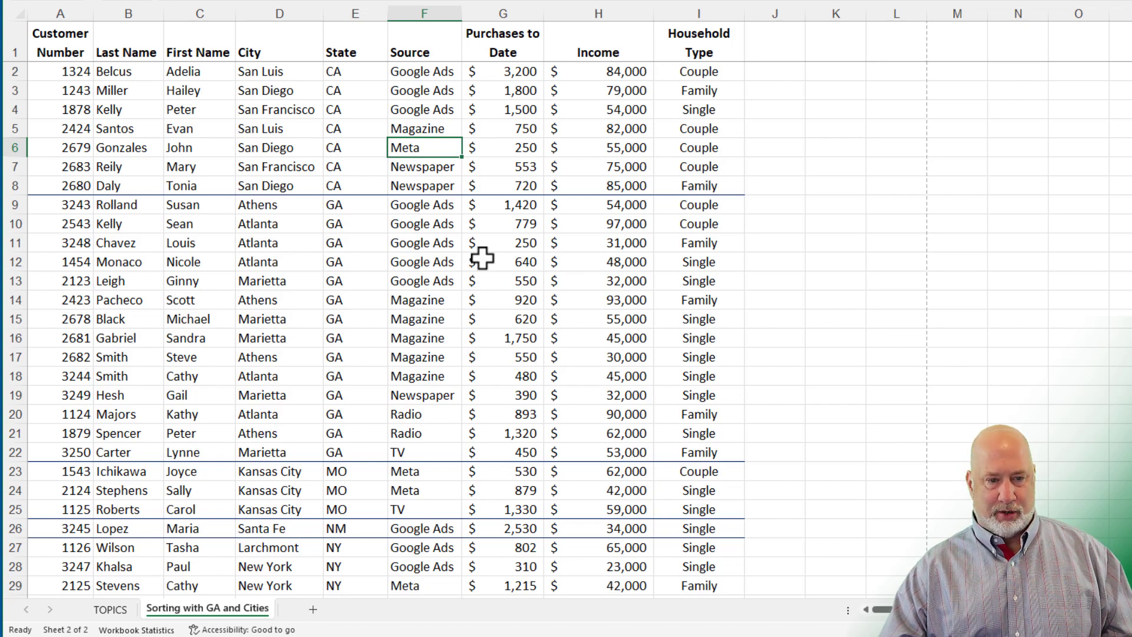
pyautogui.scroll(-5, 405, 270)
pyautogui.scroll(5, 509, 224)
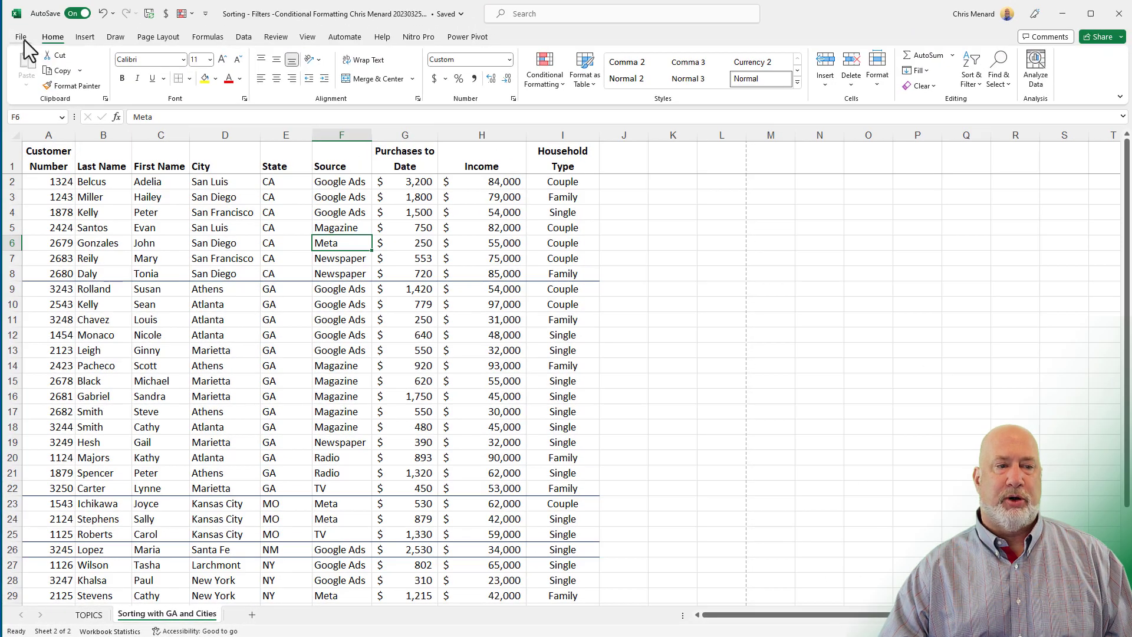
# Step: Review both print preview pages, including the final WA rows, for the state separator lines
pyautogui.click(23, 40)
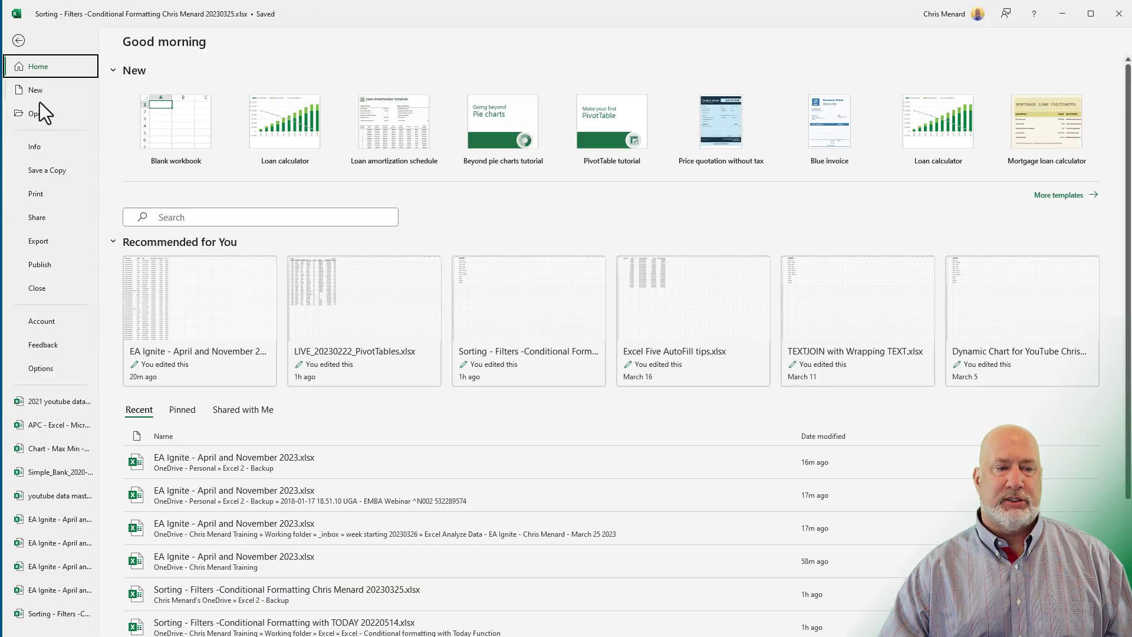
pyautogui.click(55, 197)
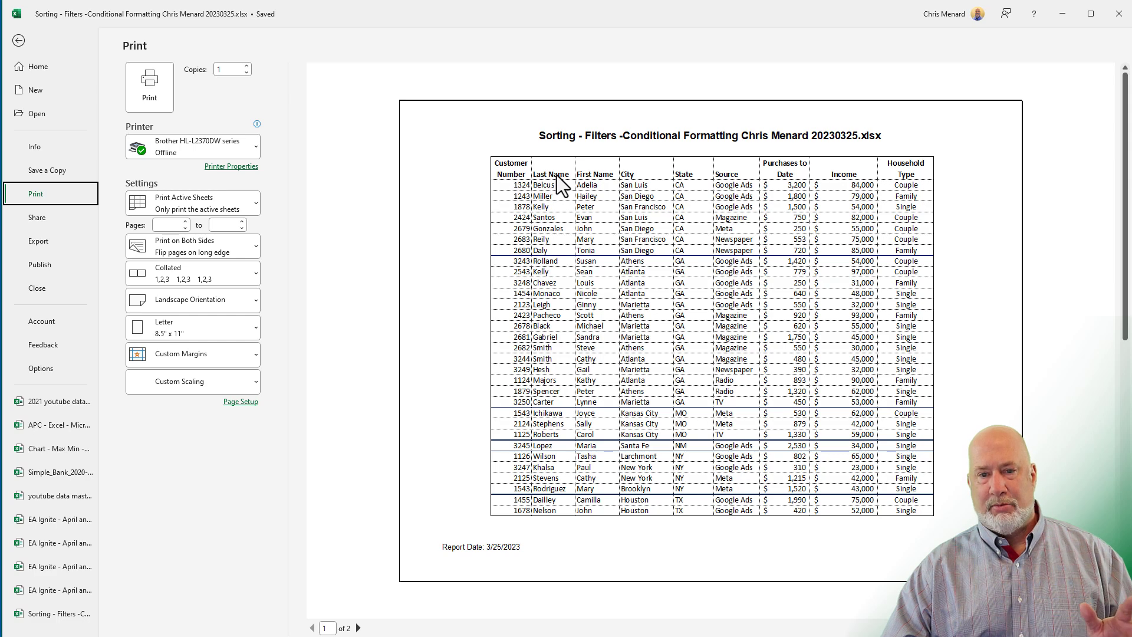
pyautogui.scroll(-1, 556, 175)
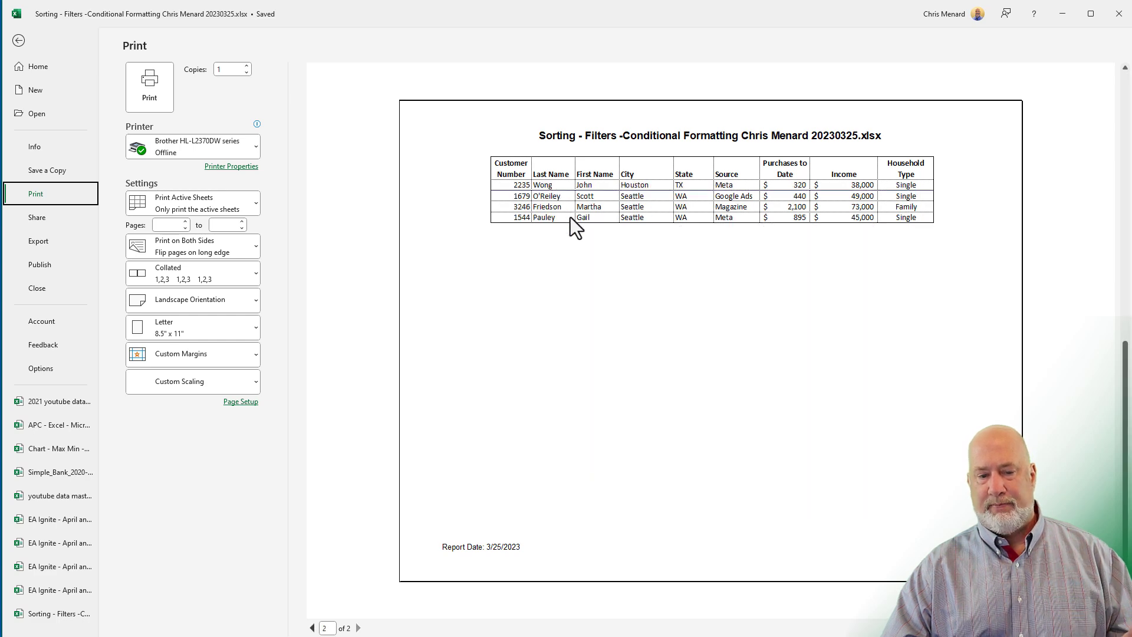
pyautogui.scroll(1, 569, 240)
pyautogui.scroll(-1, 569, 241)
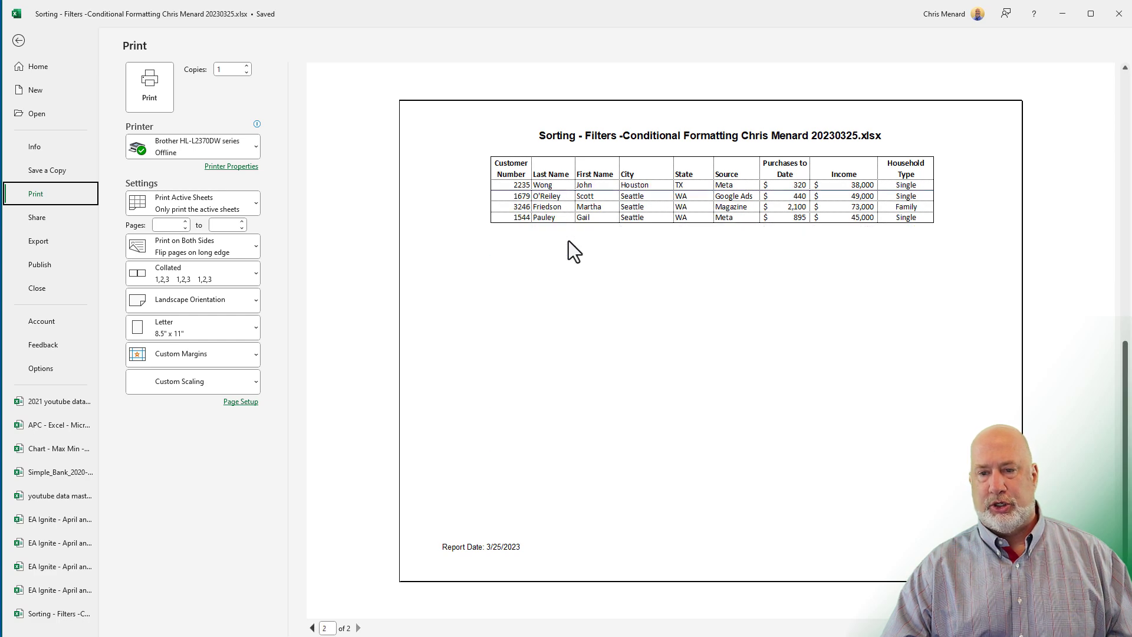
pyautogui.scroll(1, 568, 240)
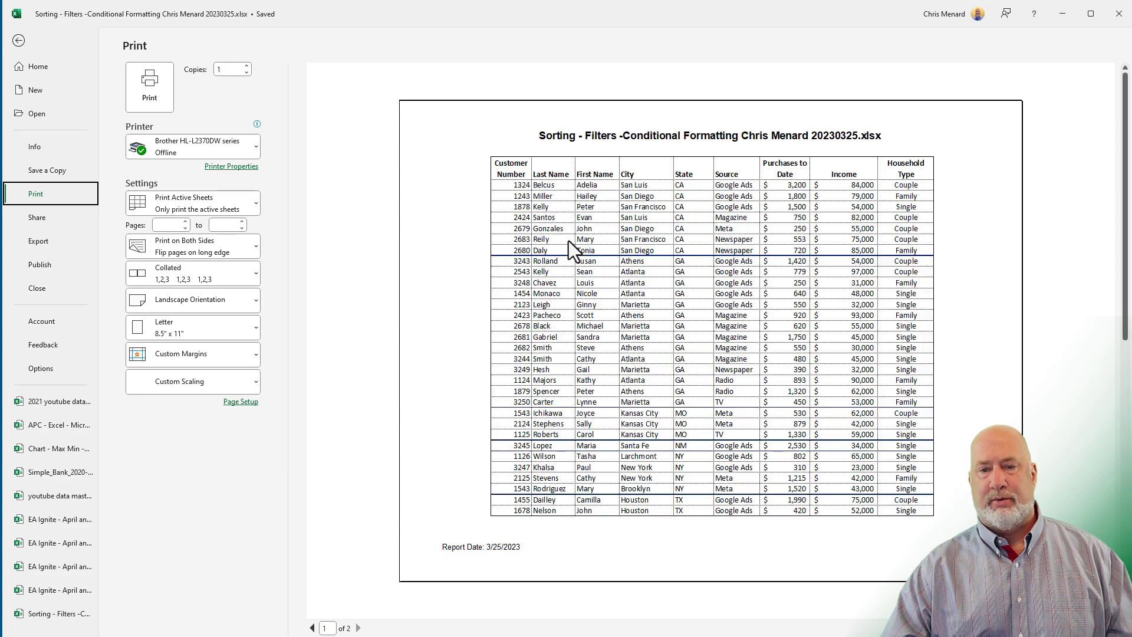